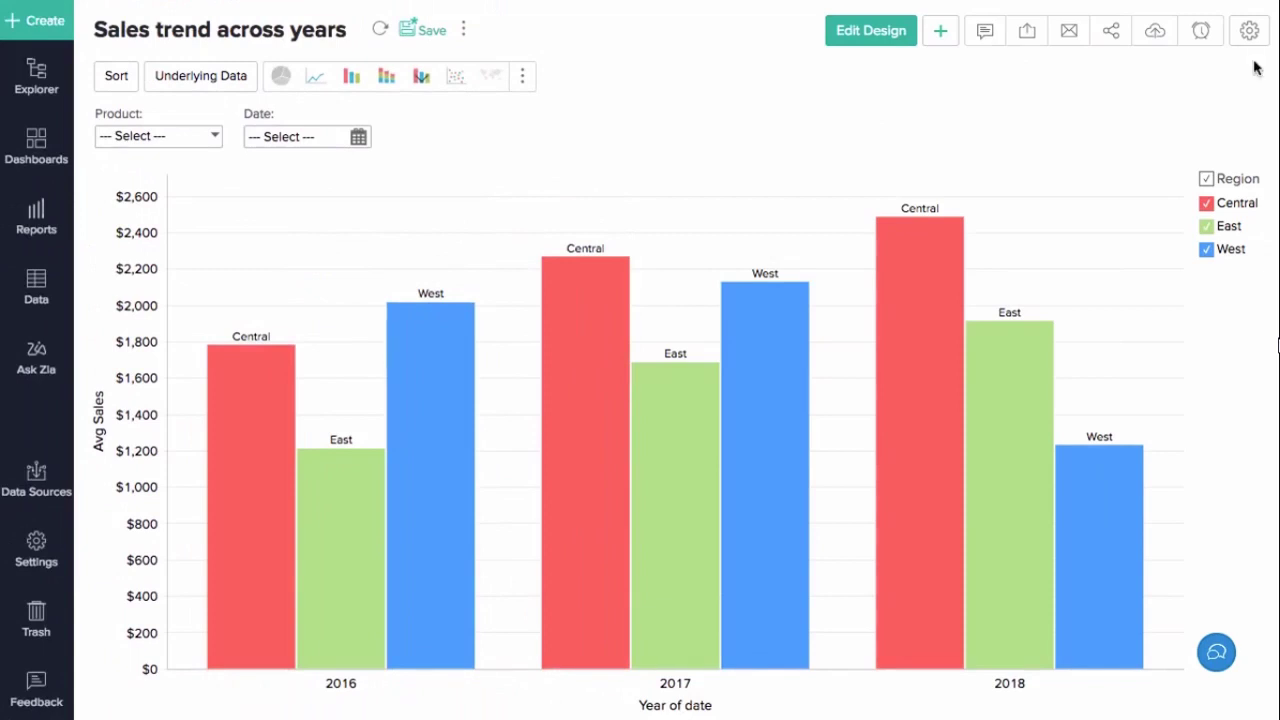
Step: Title the chart 'Sales trend across years', describe it as 2016, 2017, 2018, and display unknowns as NIL
left_click(1251, 33)
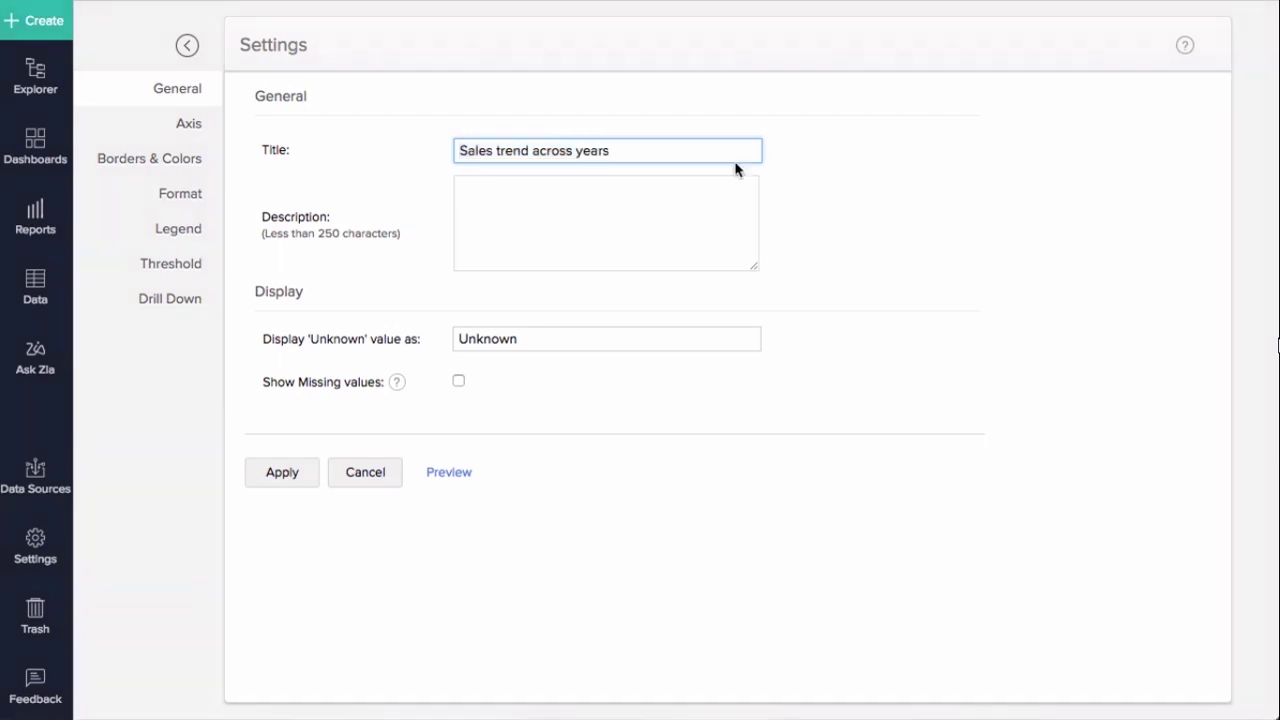
left_click(691, 200)
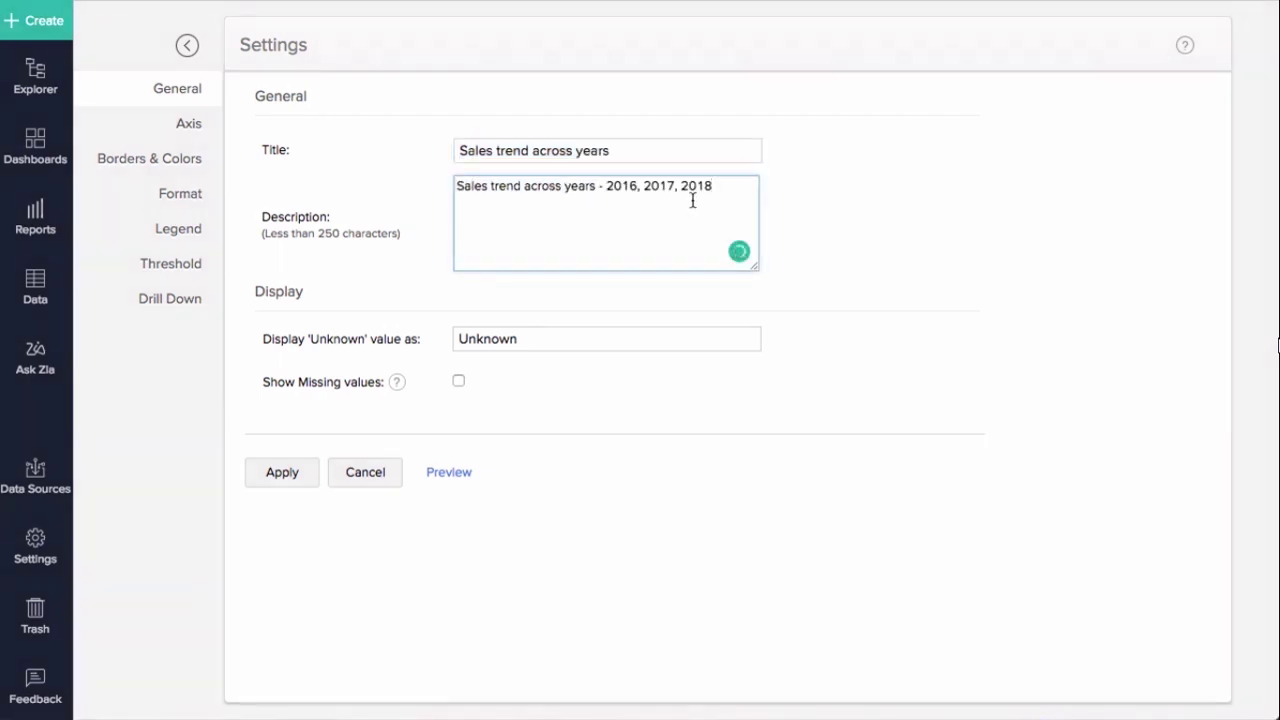
left_click(555, 334)
double_click(555, 336)
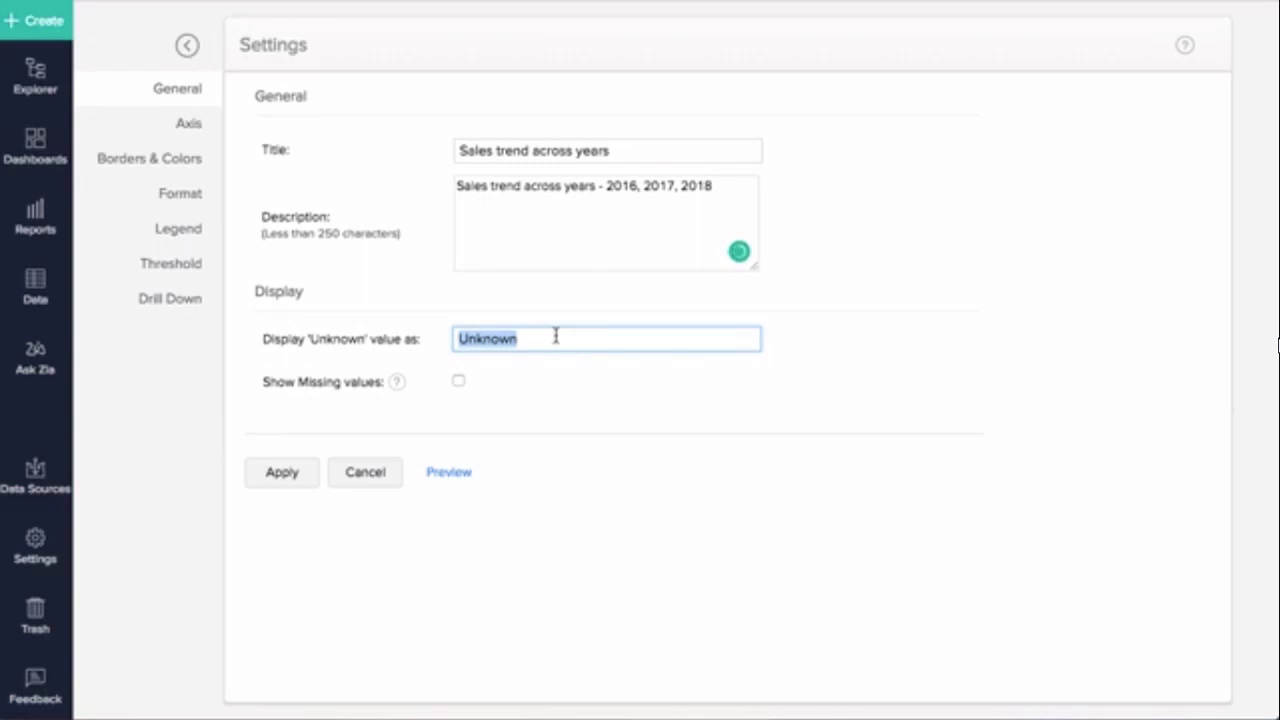
type("NIL")
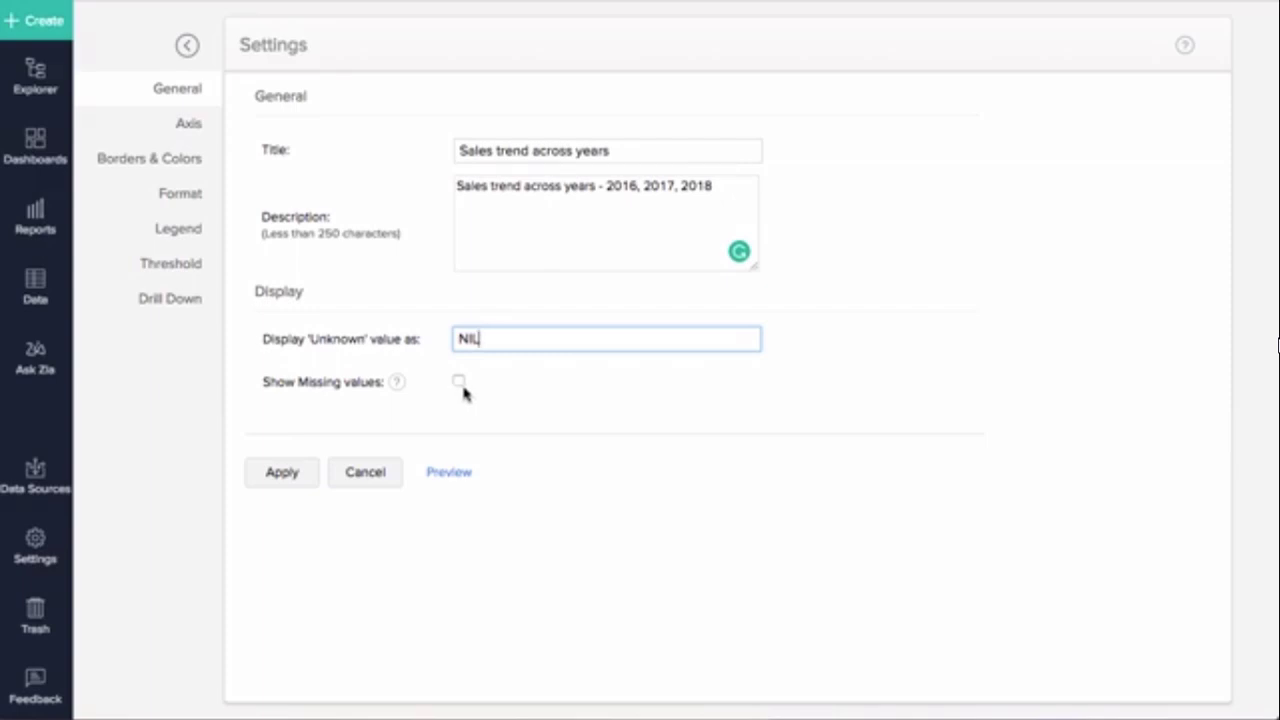
Step: Label the X axis 'Year' in bold 10px SansSerif with slanting tick labels
left_click(192, 128)
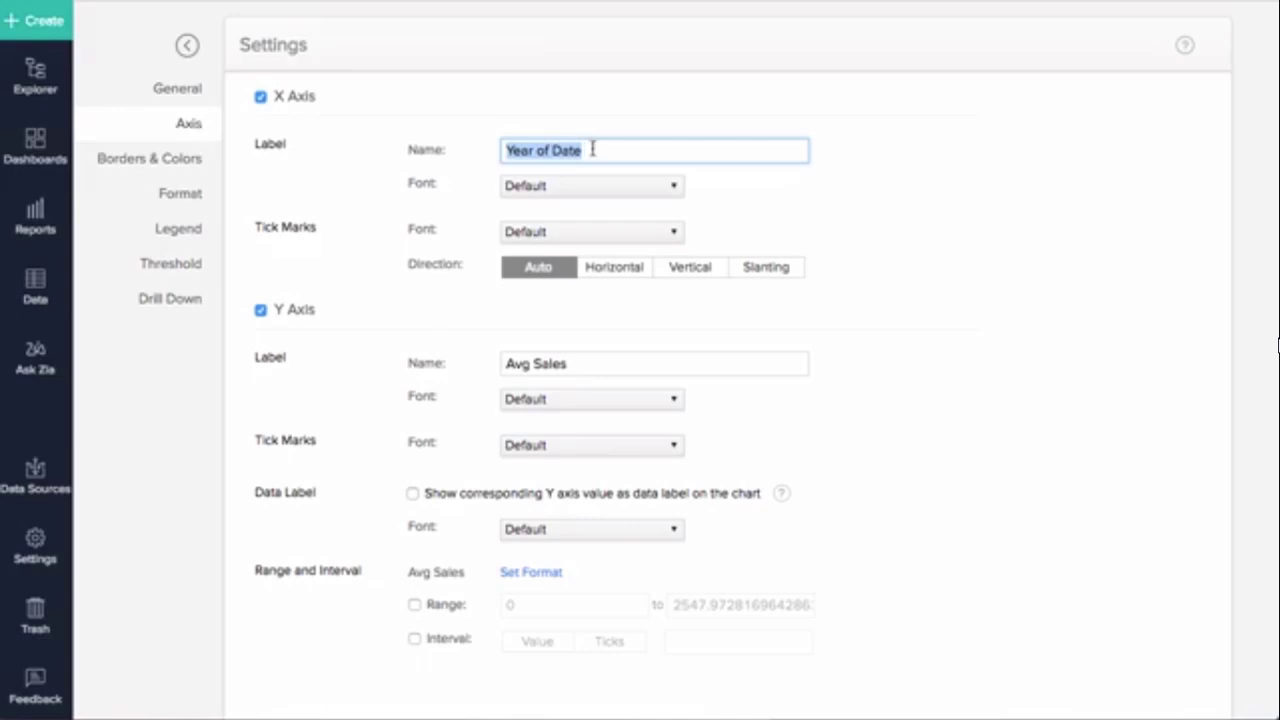
type("Year")
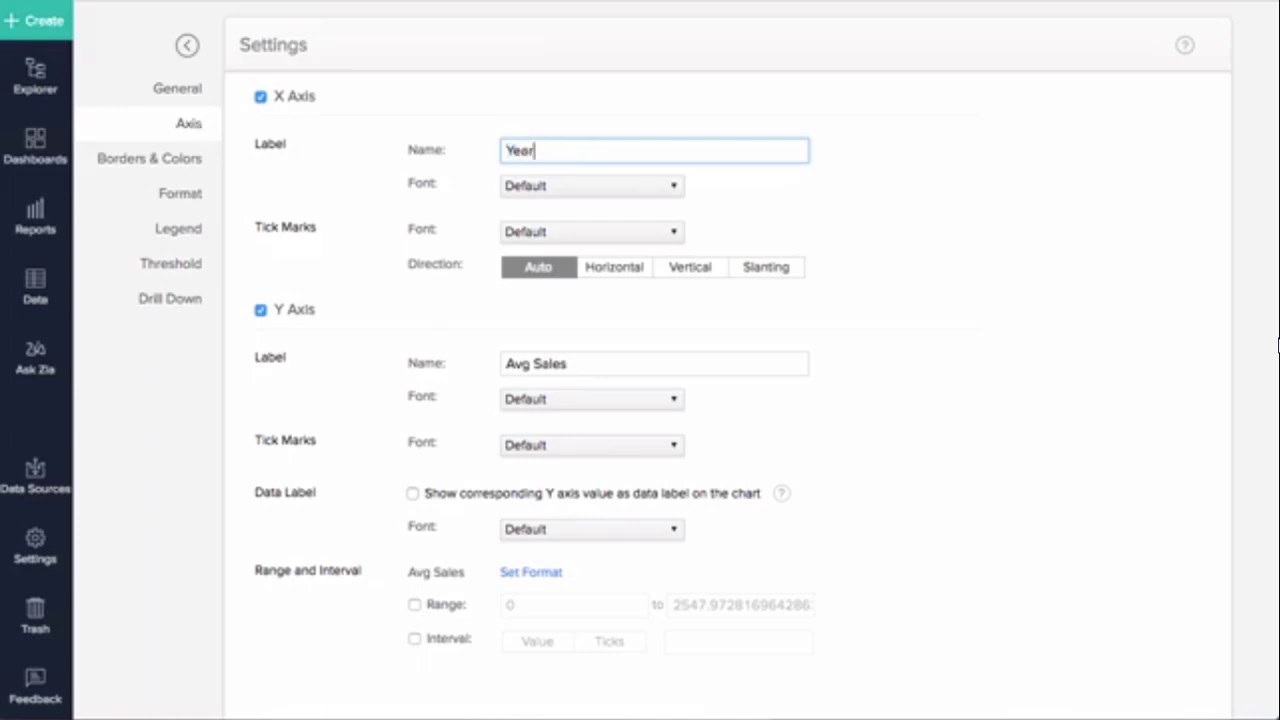
left_click(614, 184)
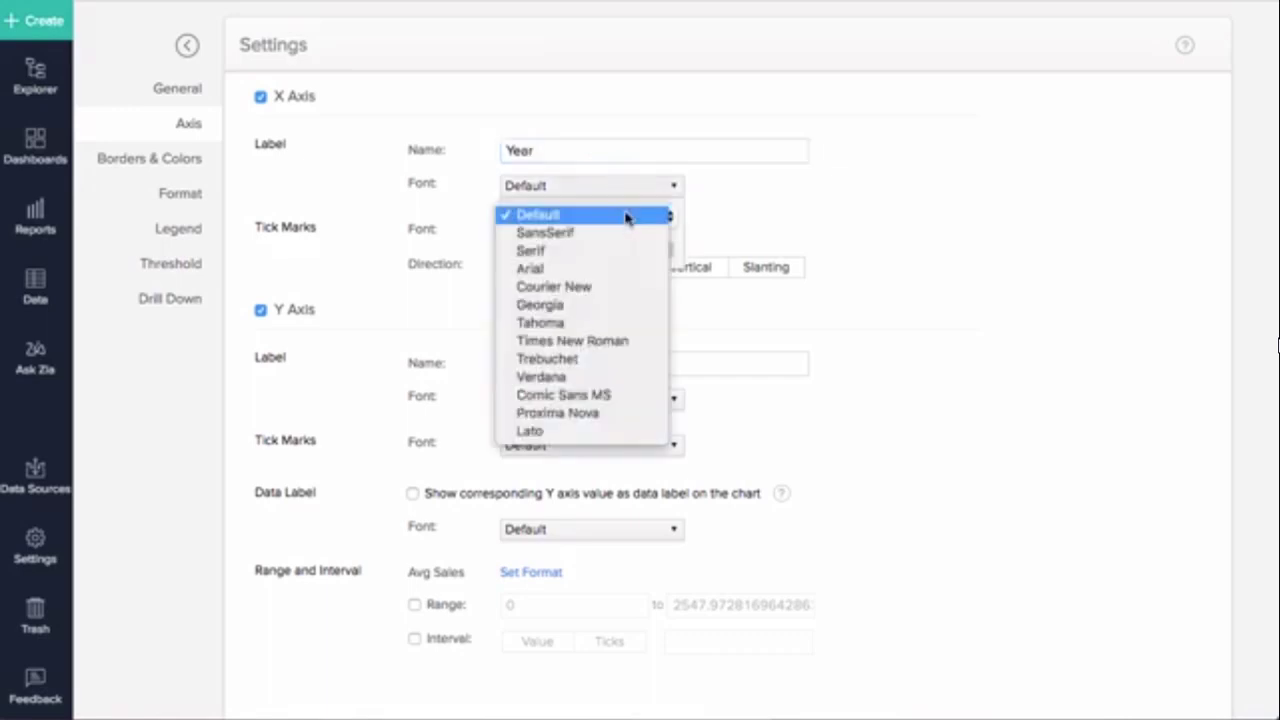
left_click(629, 232)
left_click(717, 238)
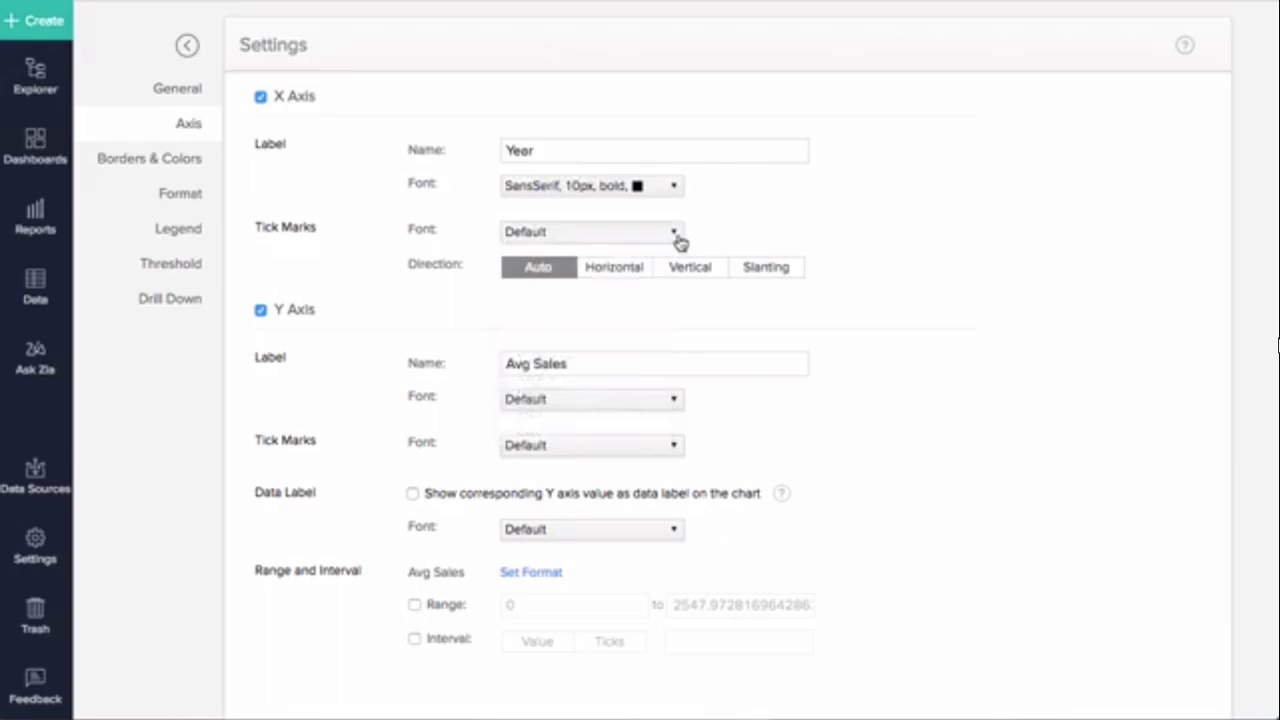
left_click(752, 273)
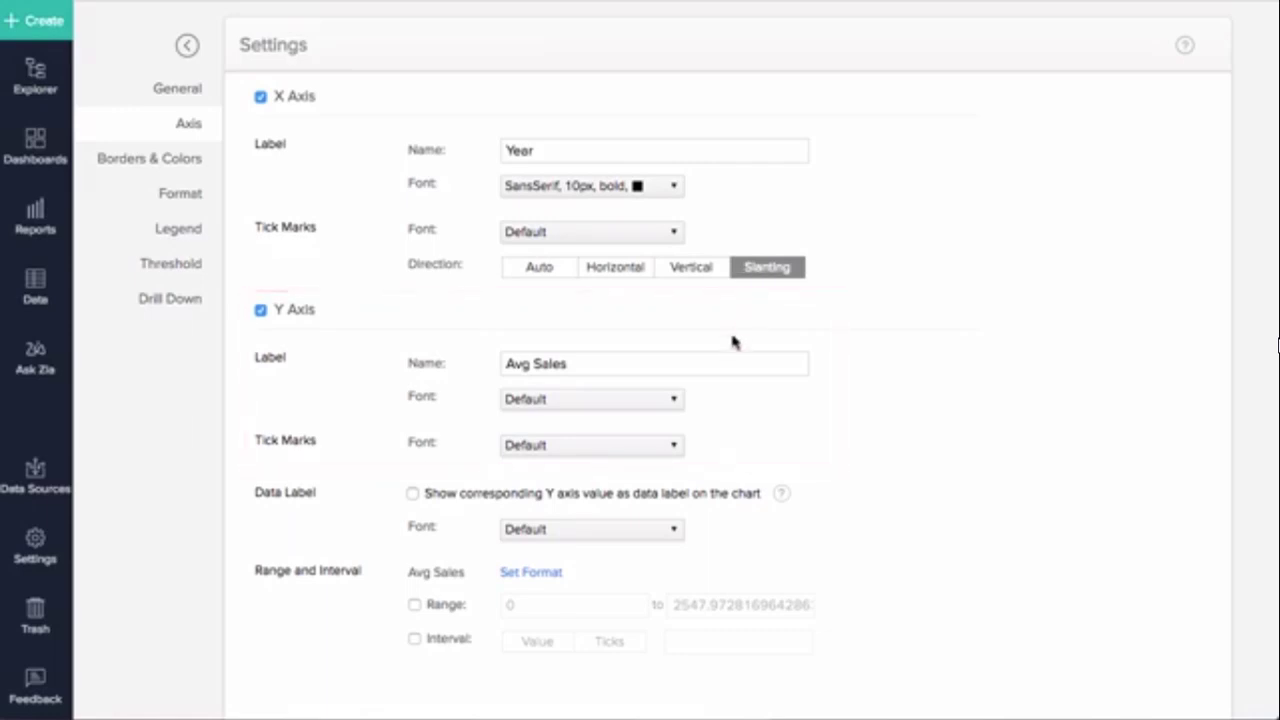
left_click(722, 362)
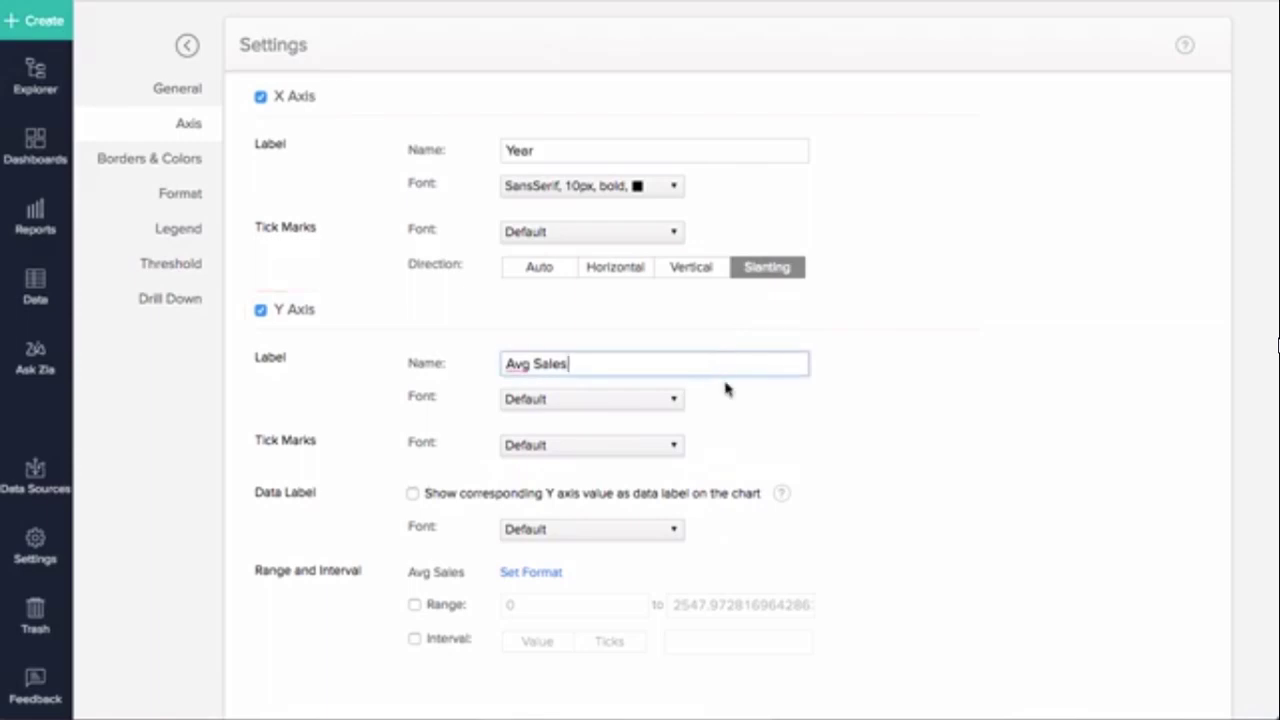
Step: Show Y values as data labels and set the Y axis range from 0 to 2600
left_click(413, 494)
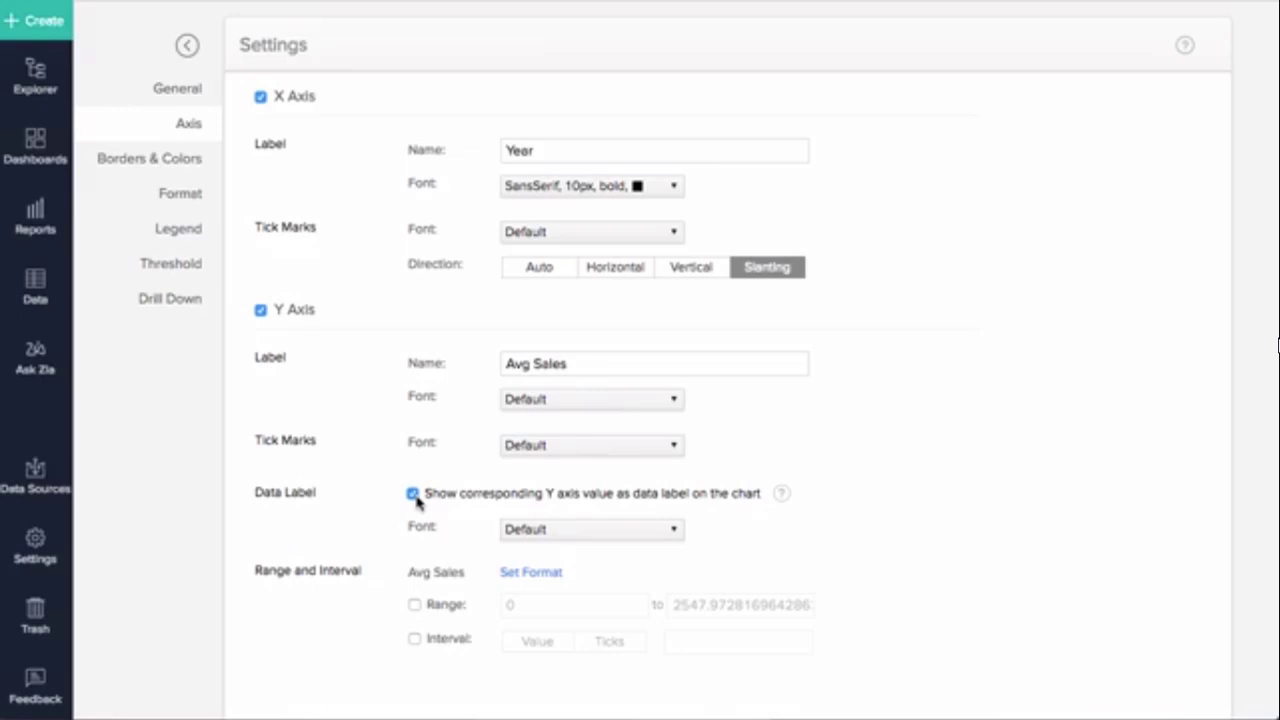
left_click(414, 605)
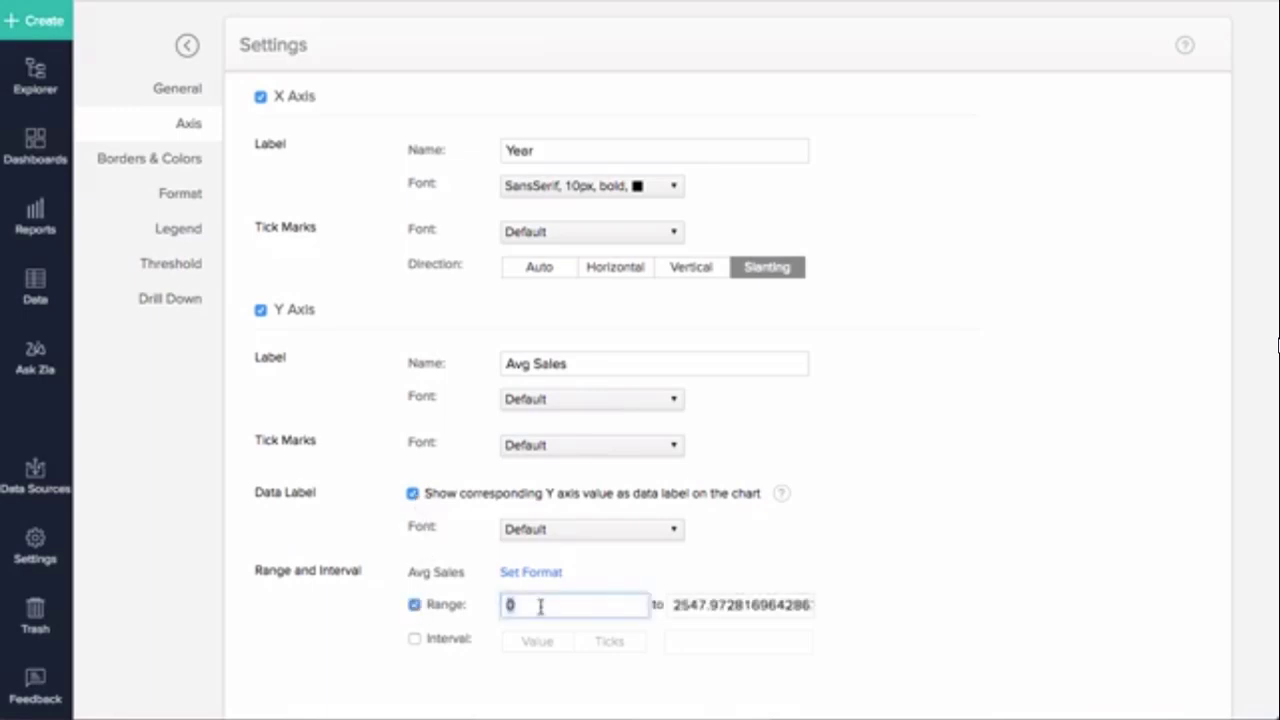
left_click(688, 605)
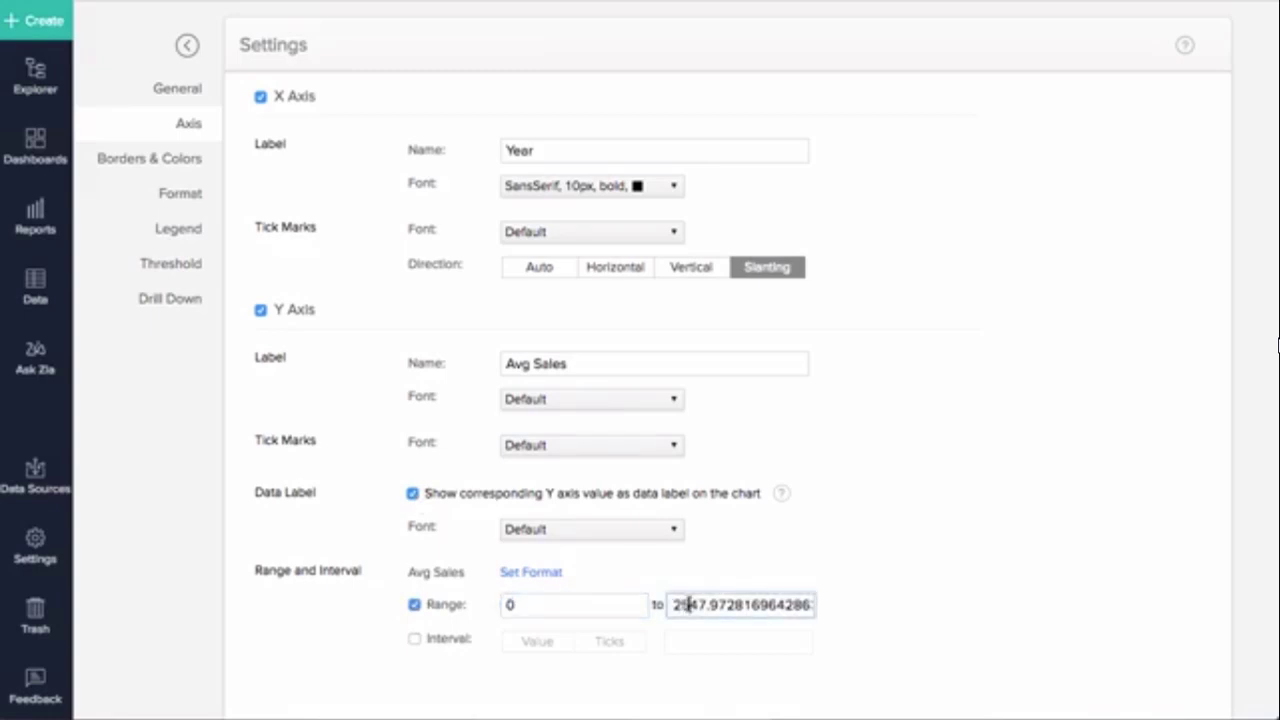
key("ctrl+a")
type("2600")
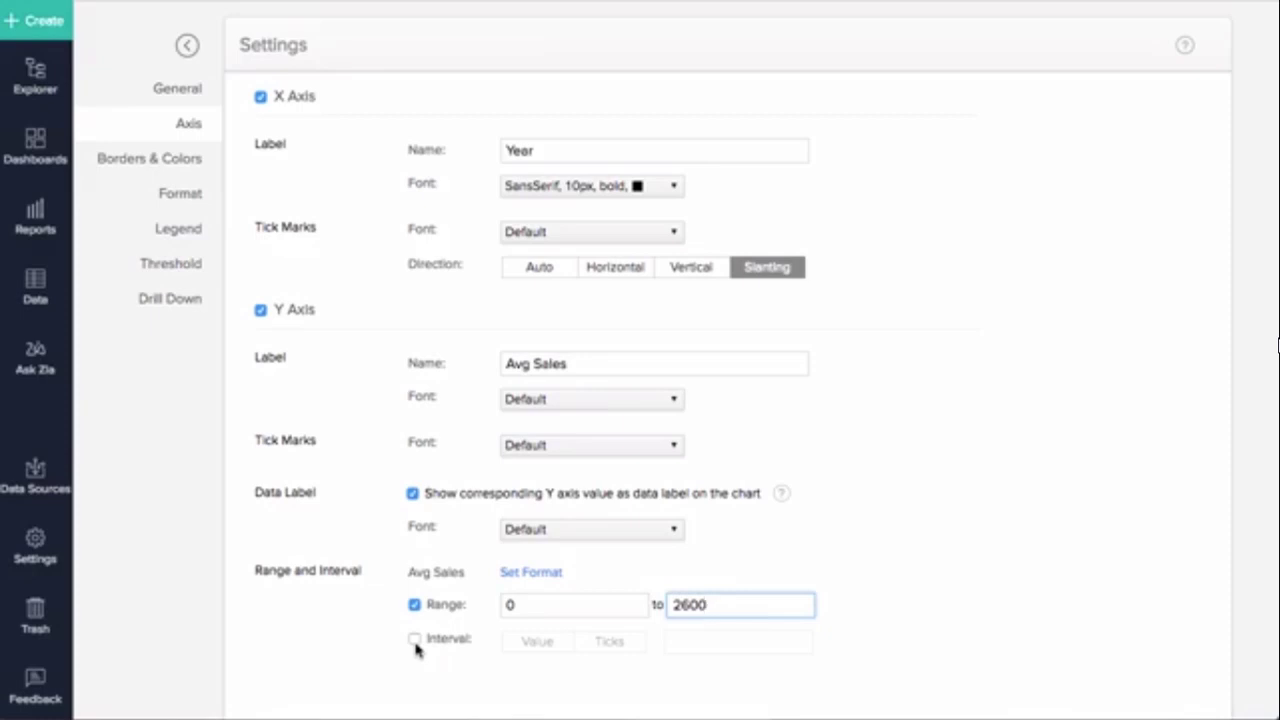
Step: Set the Y axis interval to 5 ticks
left_click(414, 640)
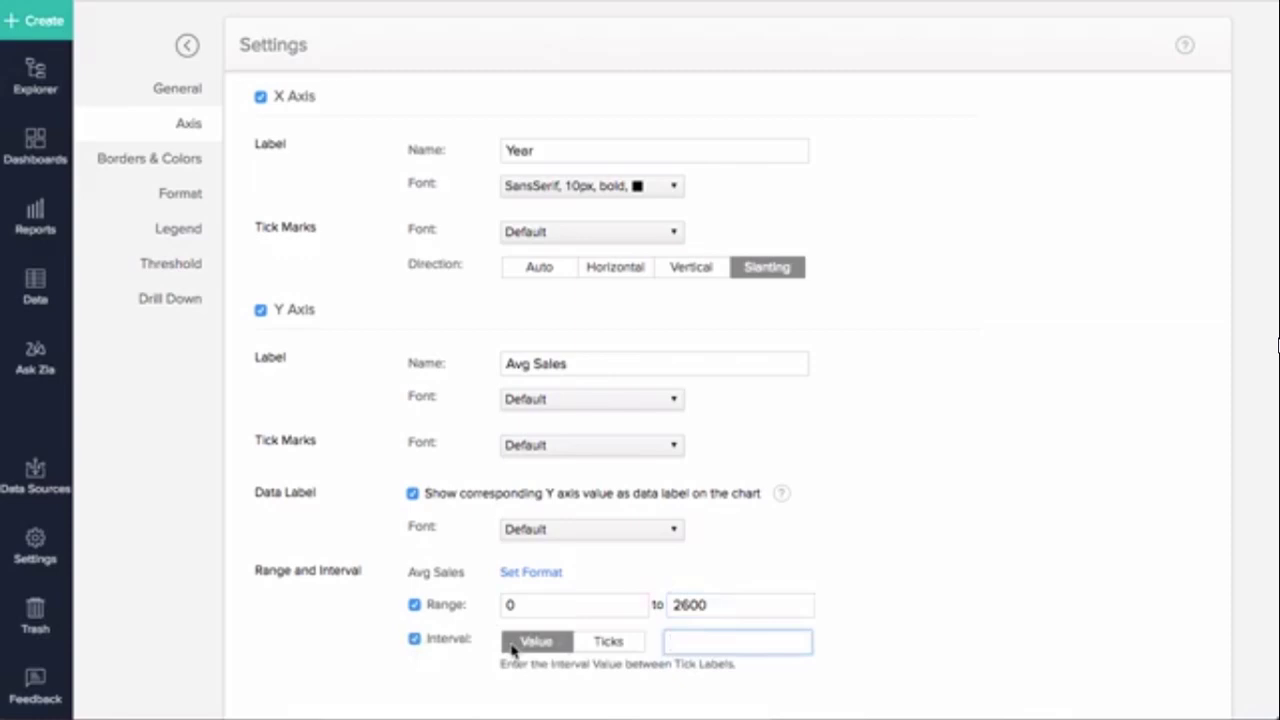
left_click(606, 642)
type("5")
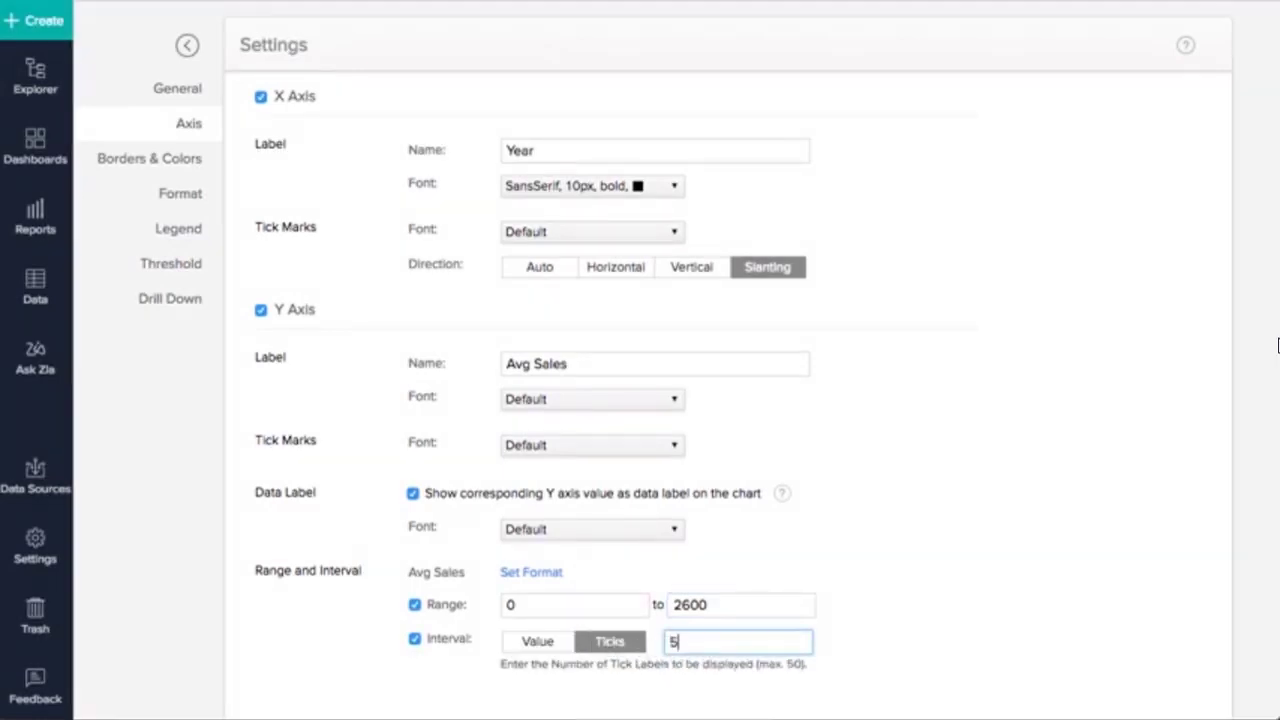
Step: Give the chart a dashed border and solid grid lines
left_click(843, 640)
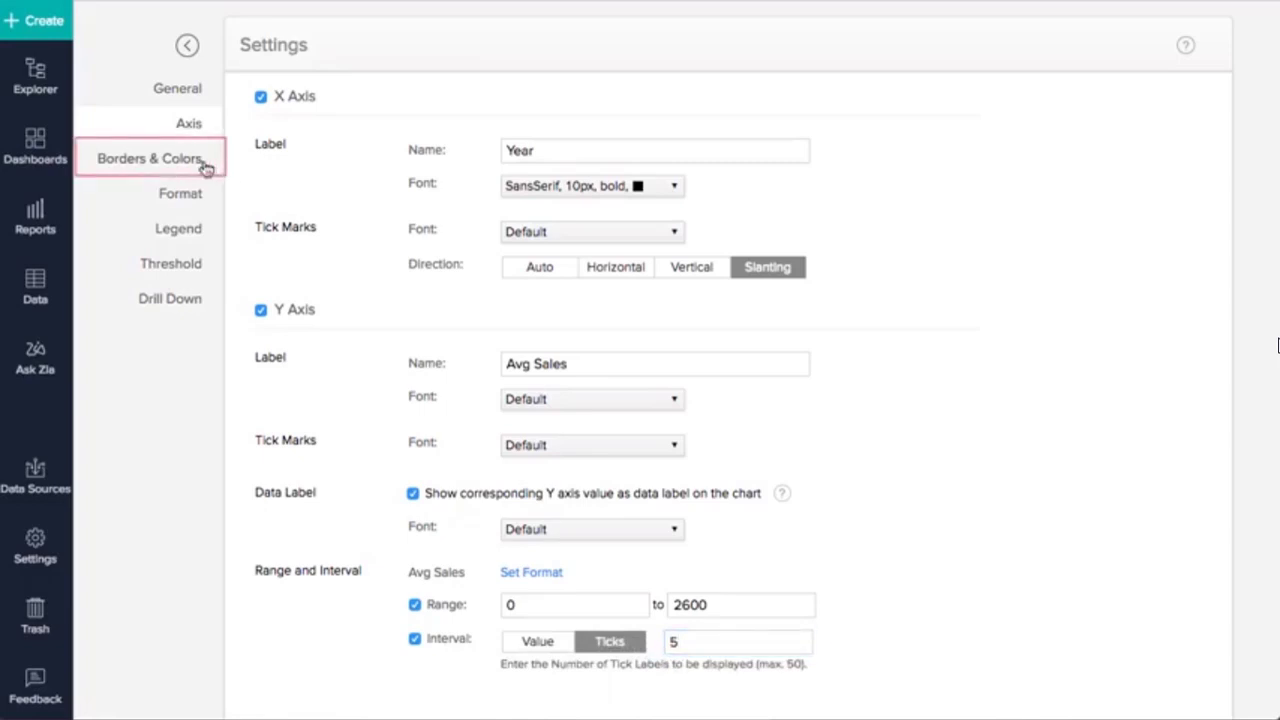
left_click(205, 165)
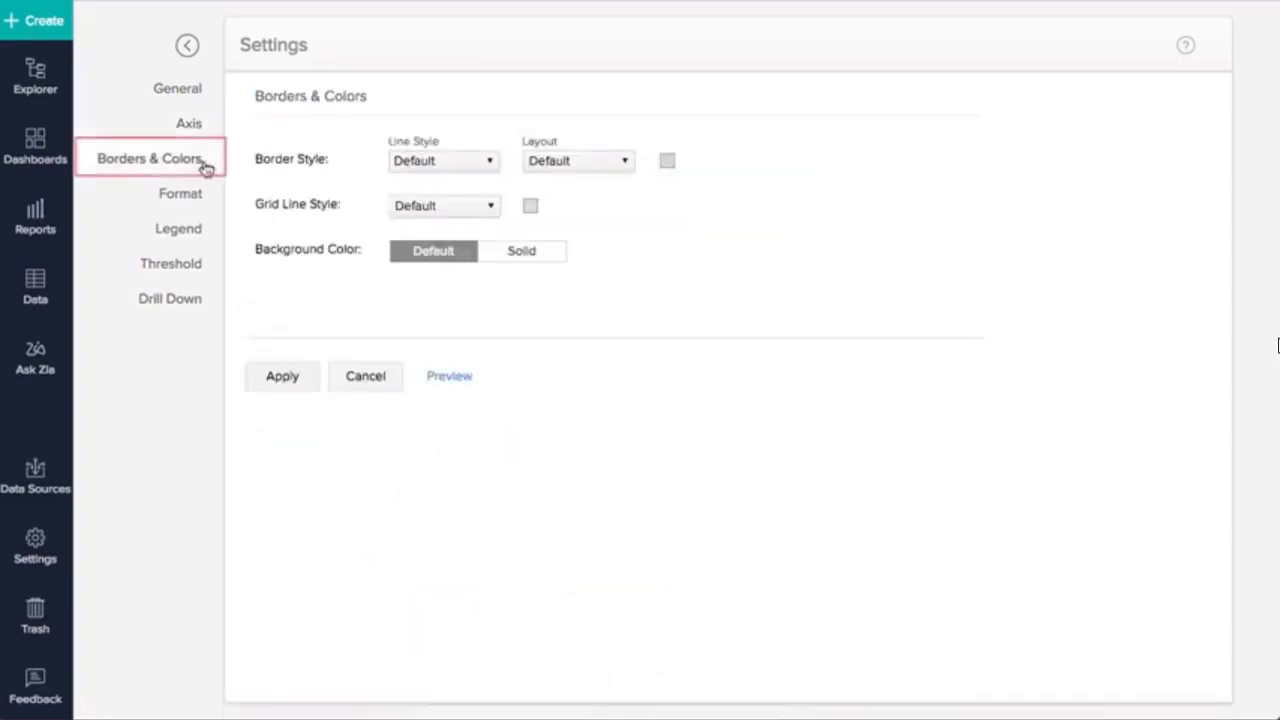
left_click(423, 177)
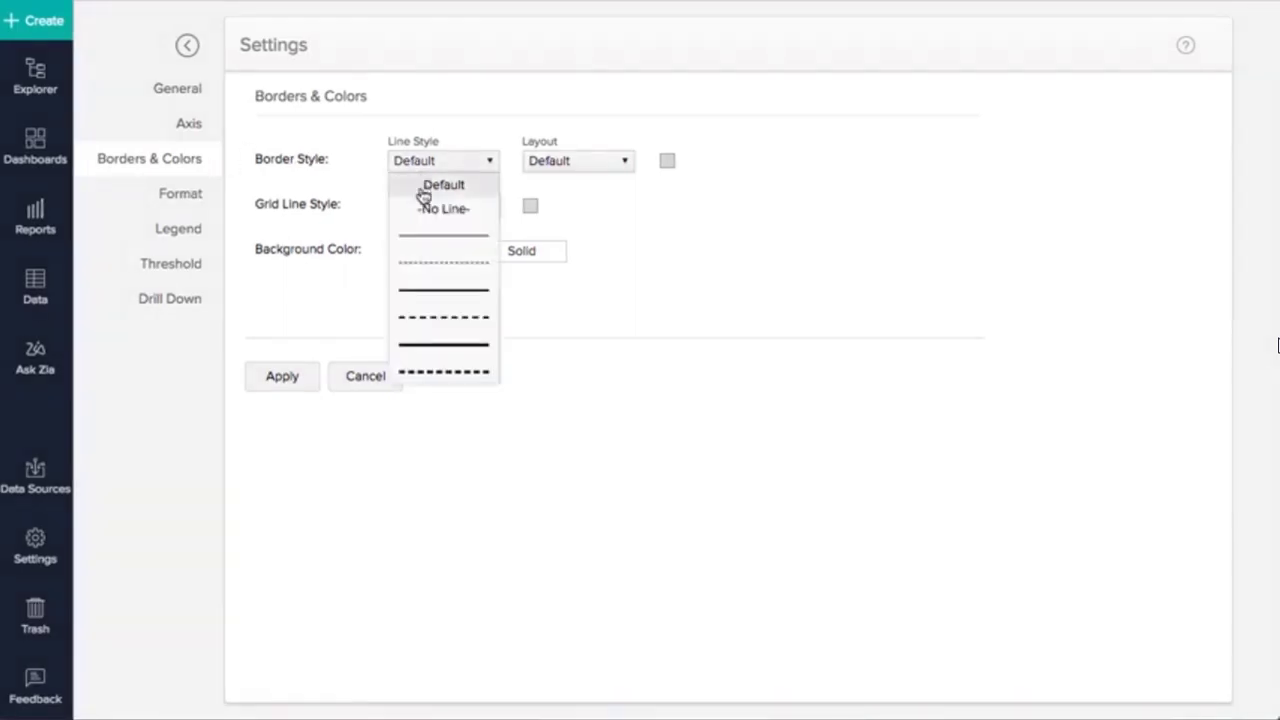
left_click(426, 258)
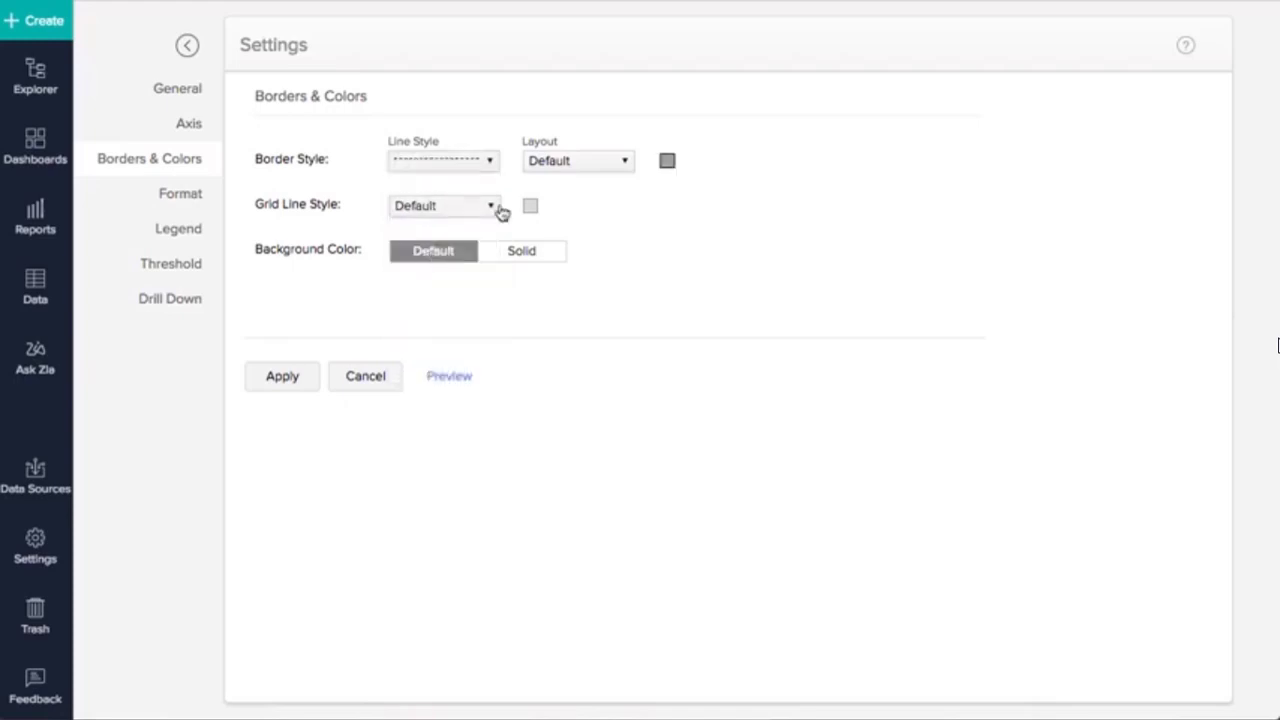
left_click(500, 212)
left_click(489, 289)
Step: Set the chart background to a solid near-white colour
left_click(503, 262)
left_click(494, 285)
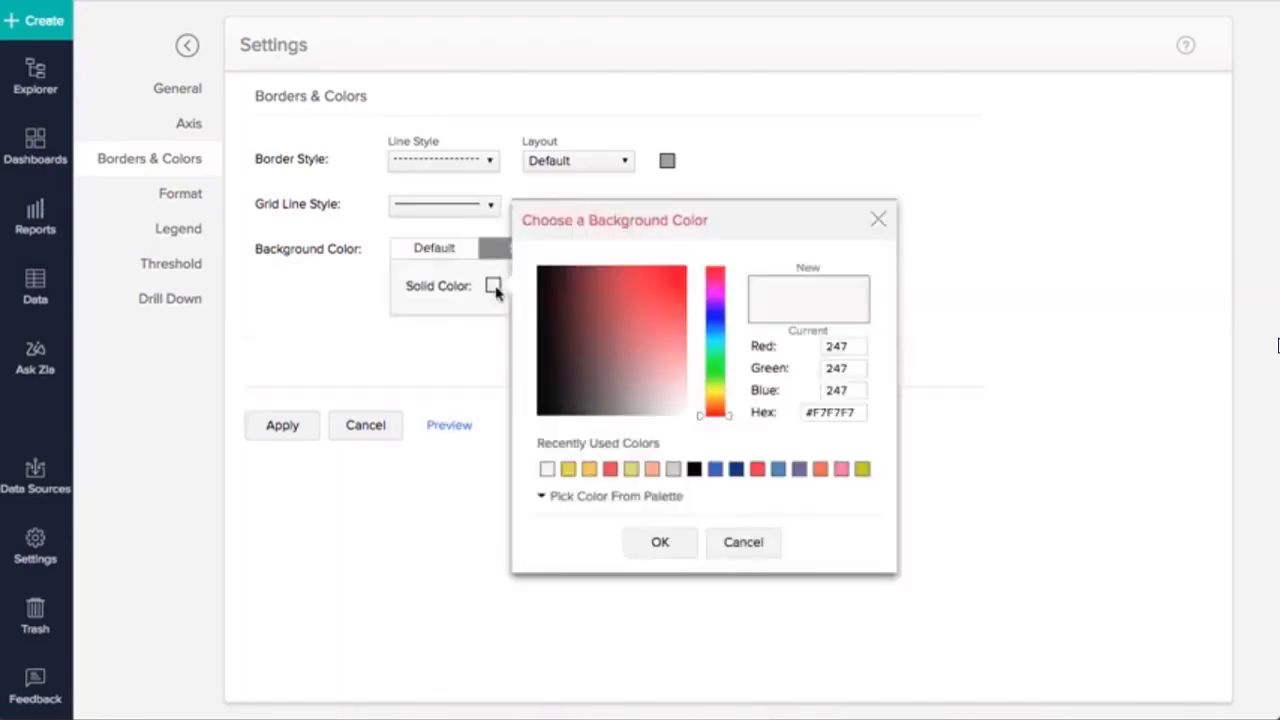
left_click(690, 418)
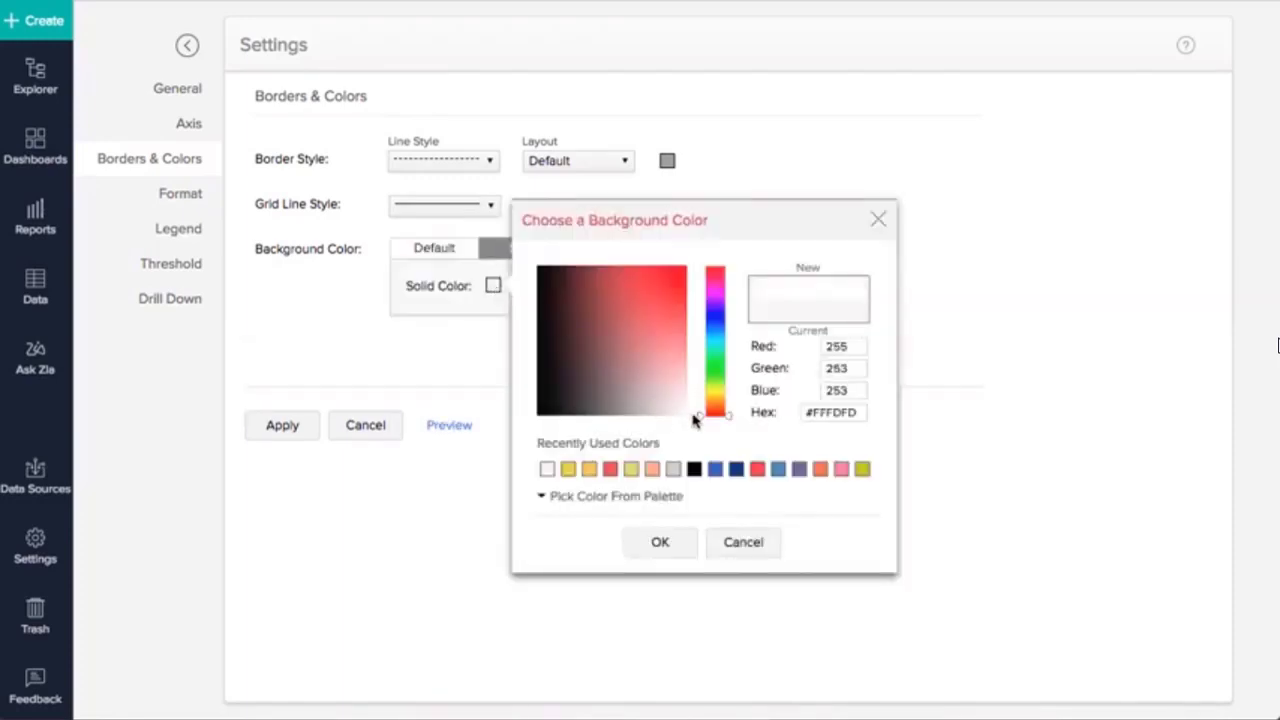
left_click(656, 540)
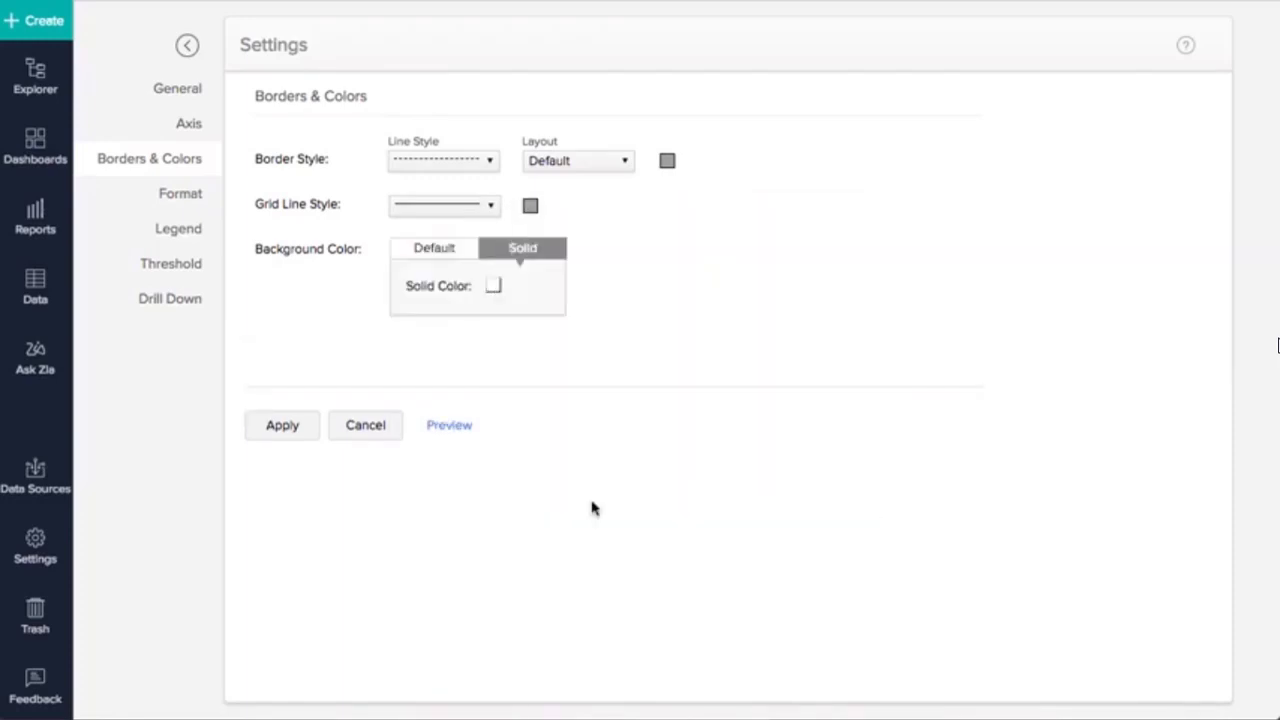
Step: Change the X axis tooltip label from 'Year of Date' to 'Year'
left_click(194, 205)
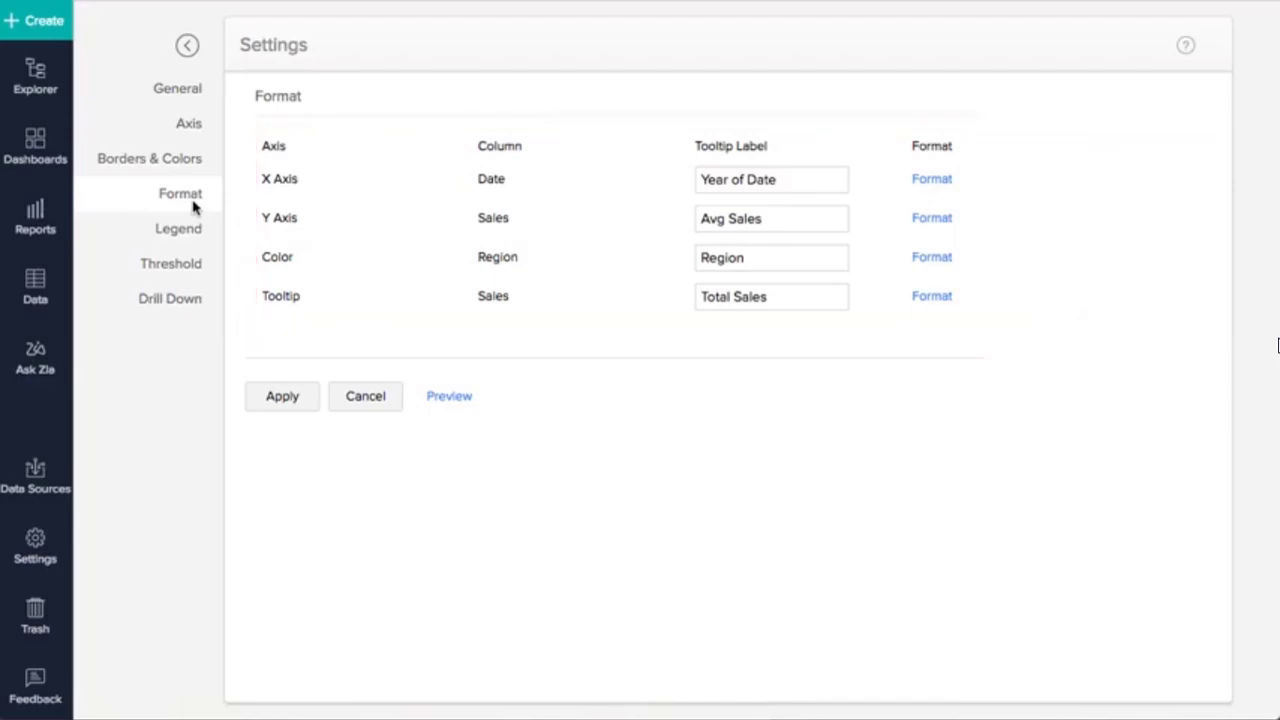
left_click(770, 179)
key("ctrl+a")
type("Year")
Step: Format the Sales tooltip in thousands (K) with 0 decimal places
left_click(930, 302)
left_click(864, 235)
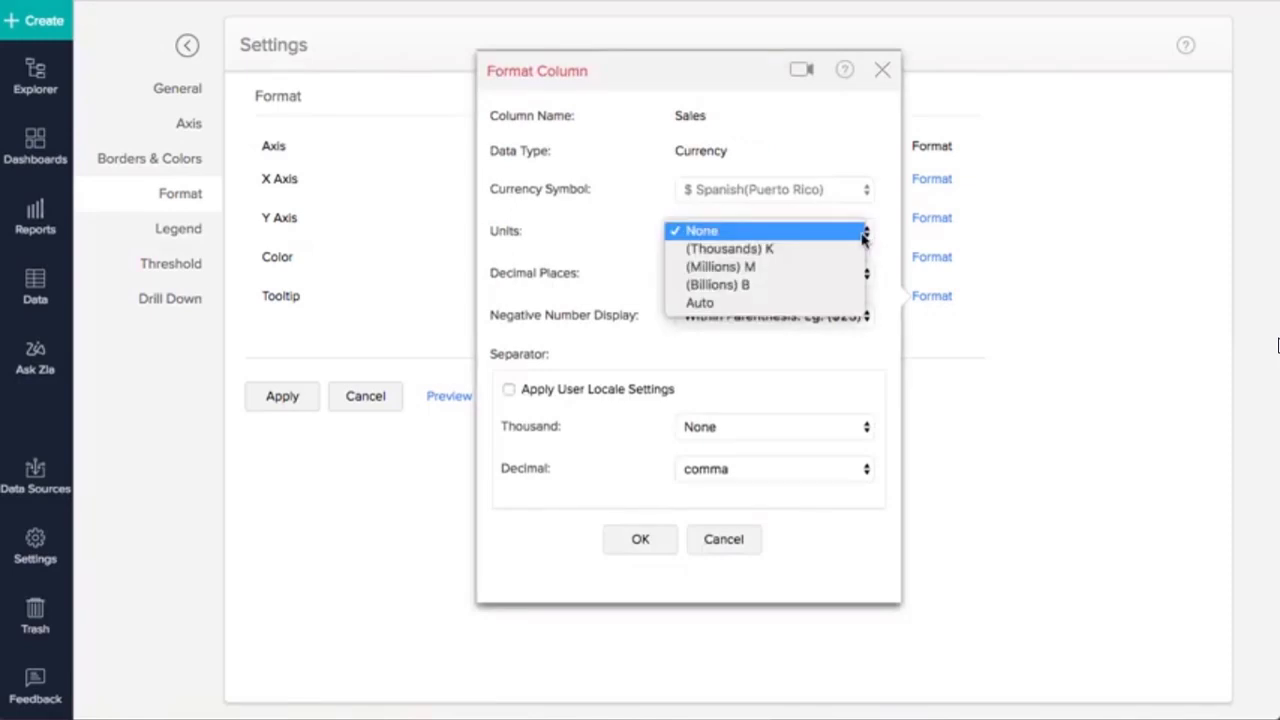
left_click(857, 249)
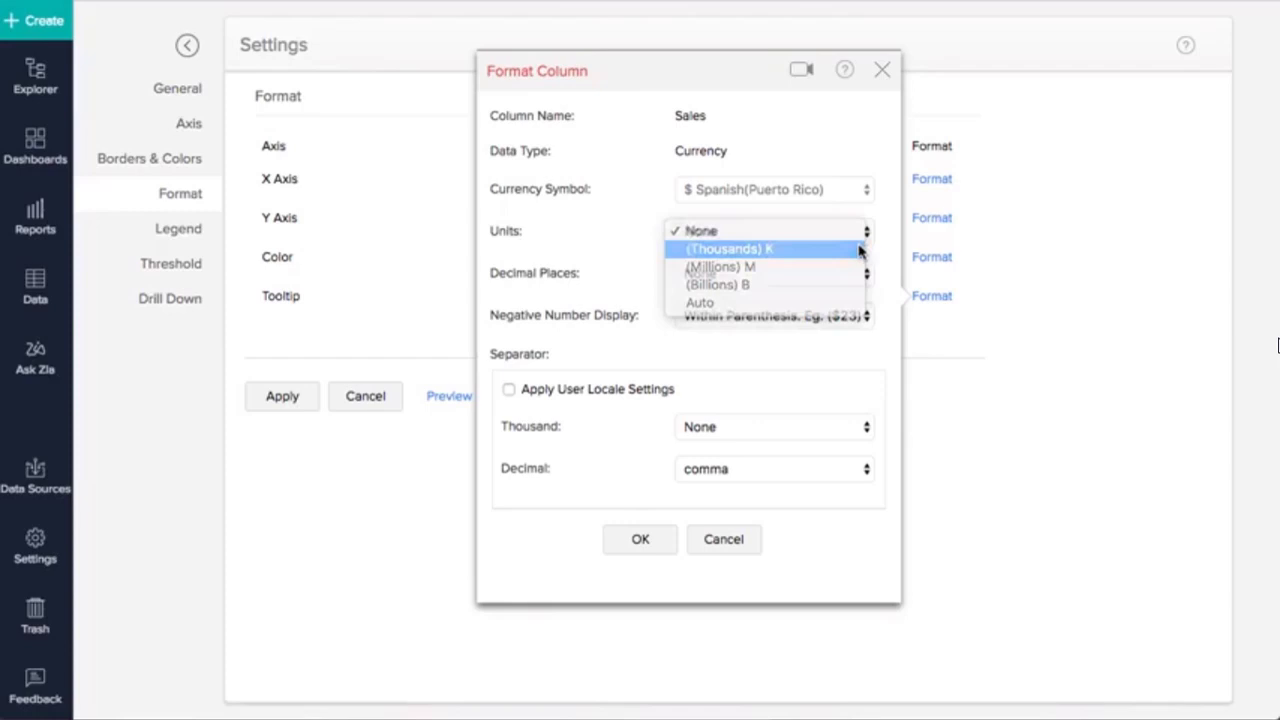
left_click(862, 278)
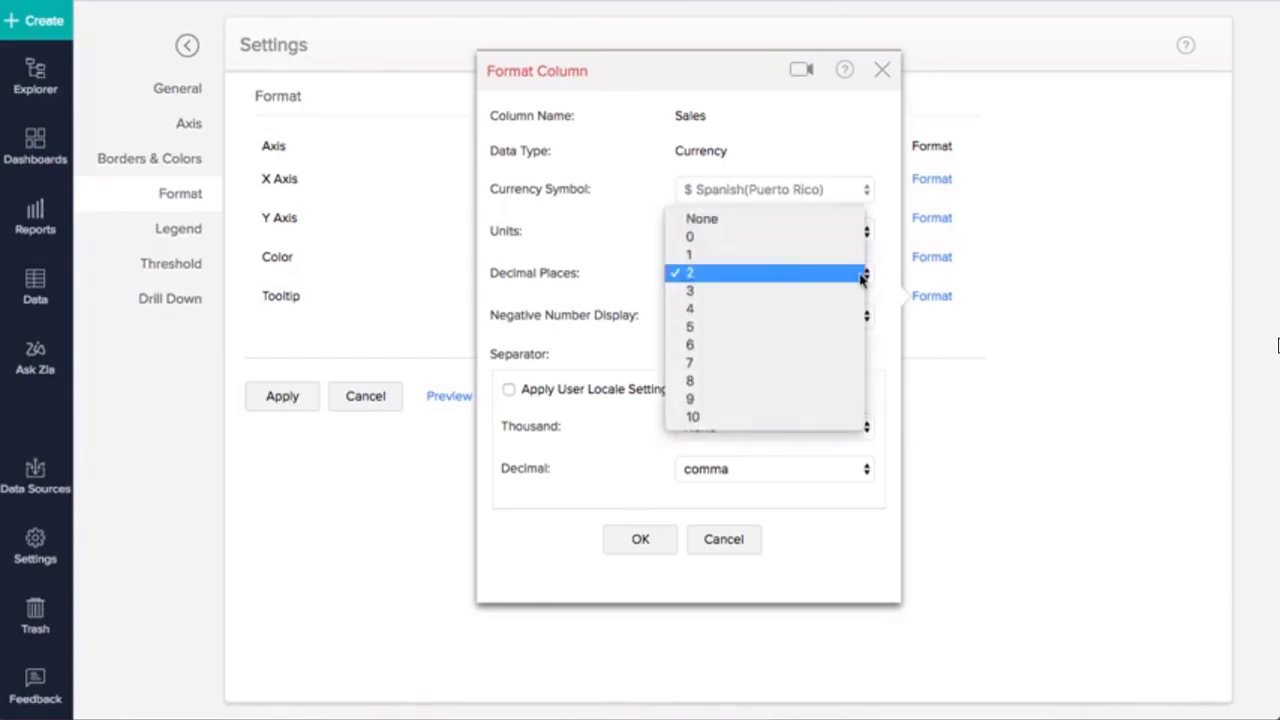
left_click(855, 238)
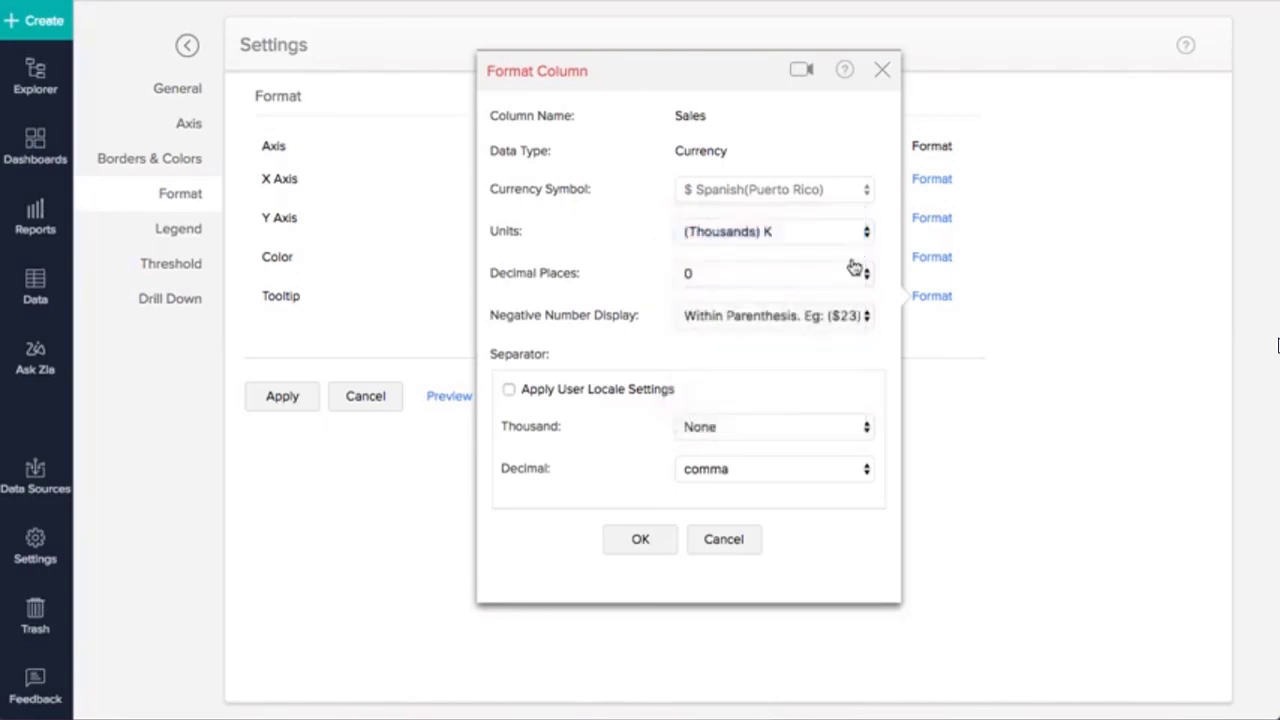
Step: Show negative Sales with a minus sign, comma thousand and dot decimal separators
left_click(842, 317)
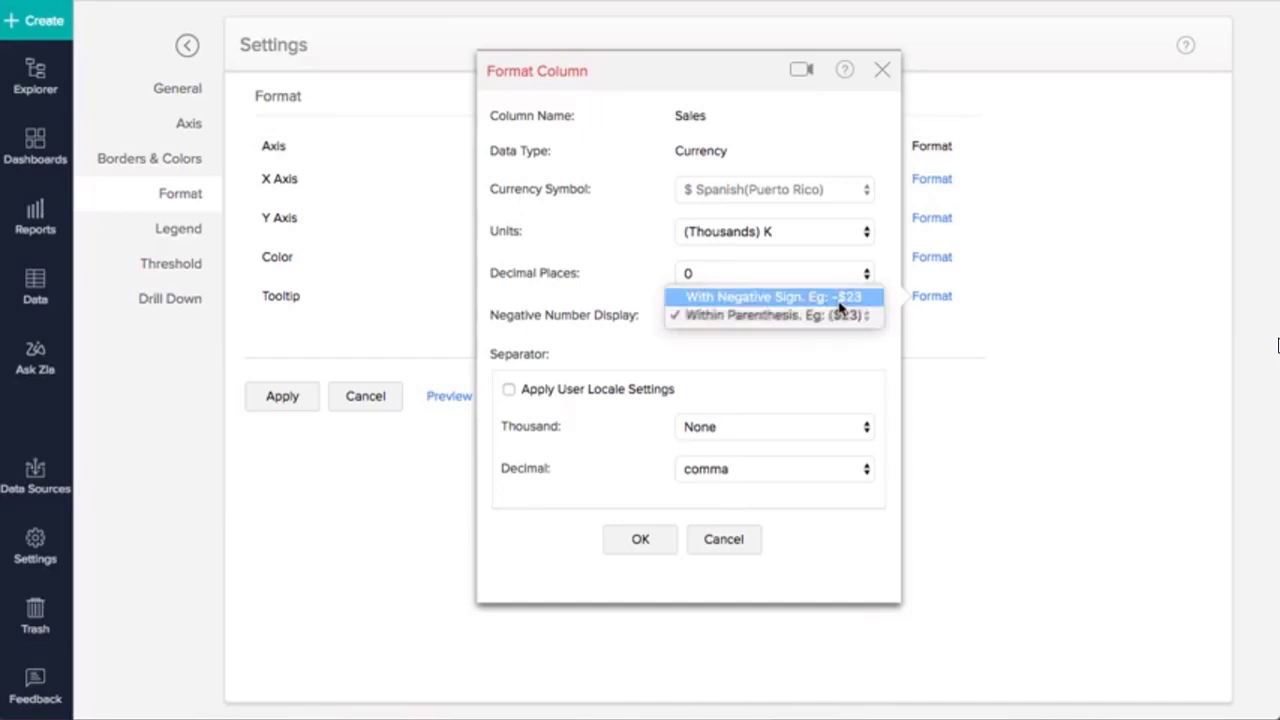
left_click(842, 299)
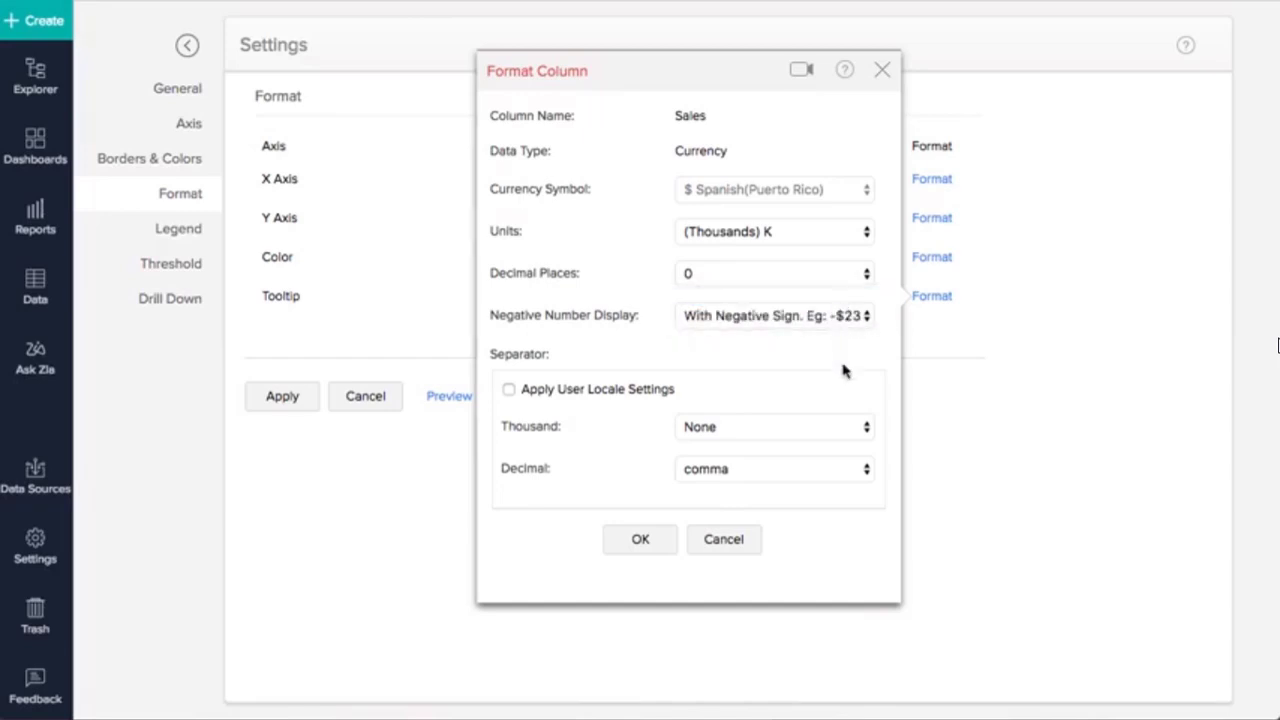
left_click(843, 430)
left_click(845, 443)
left_click(849, 467)
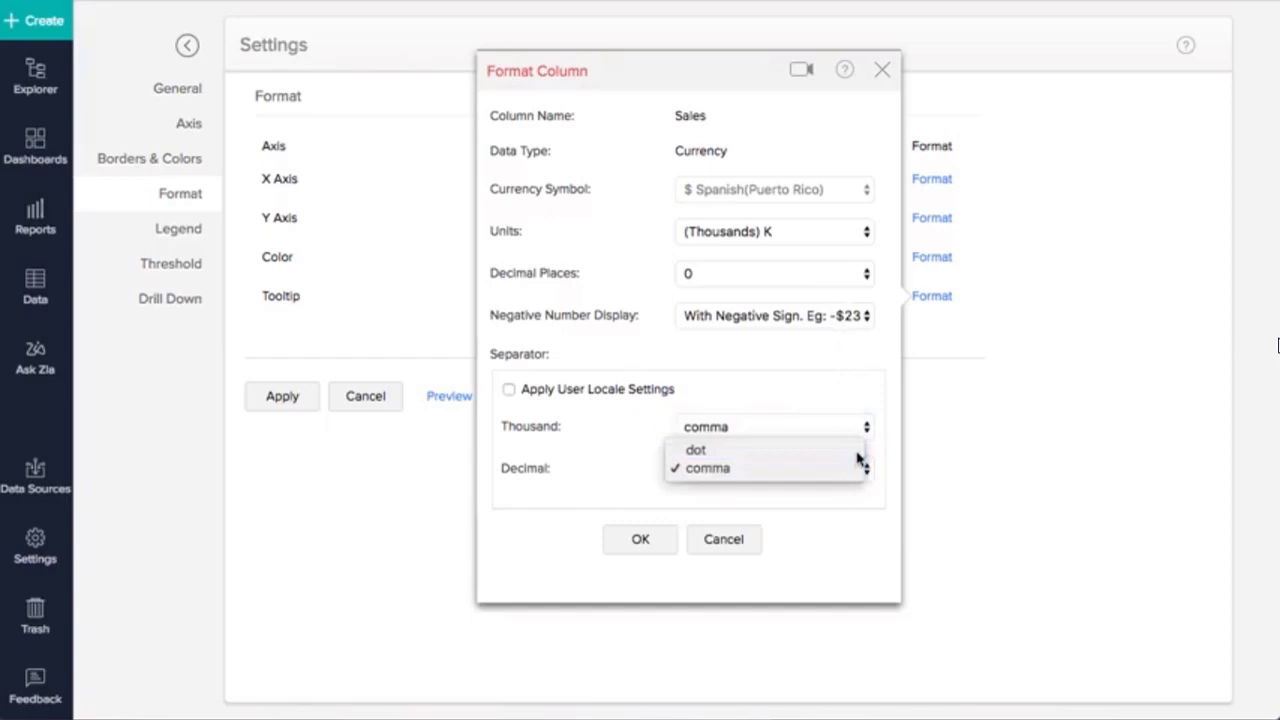
left_click(855, 450)
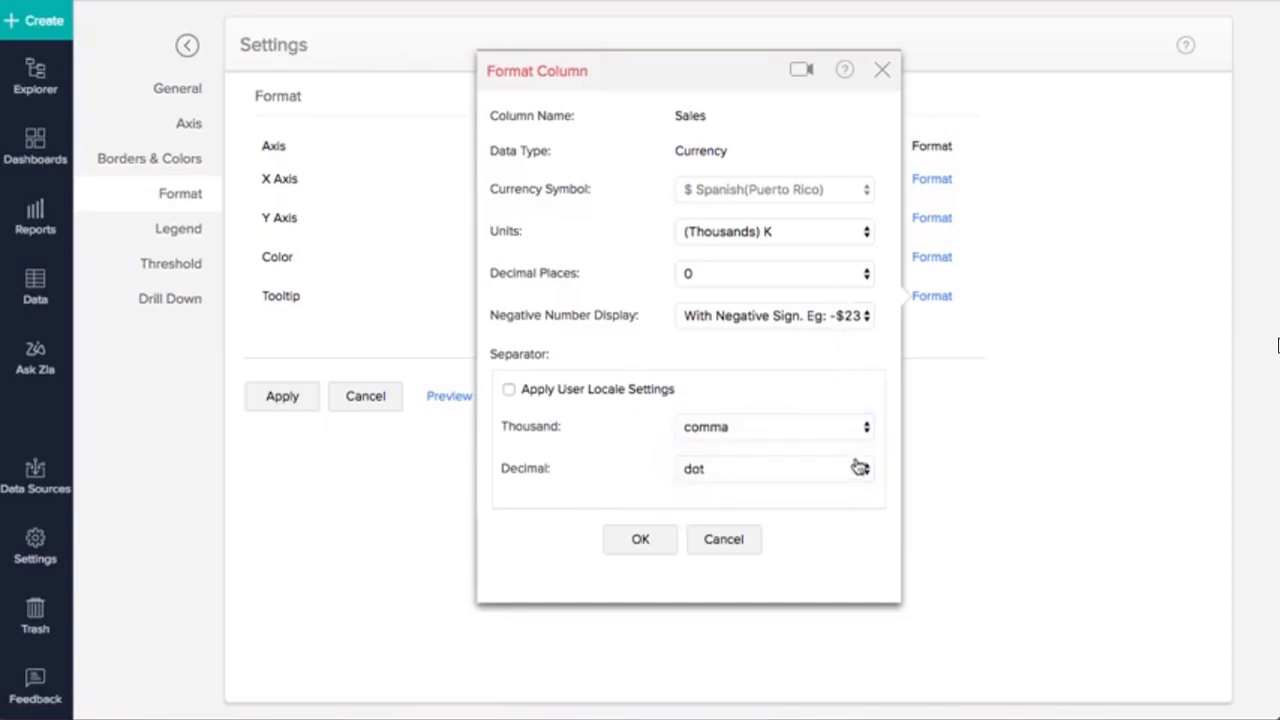
left_click(667, 538)
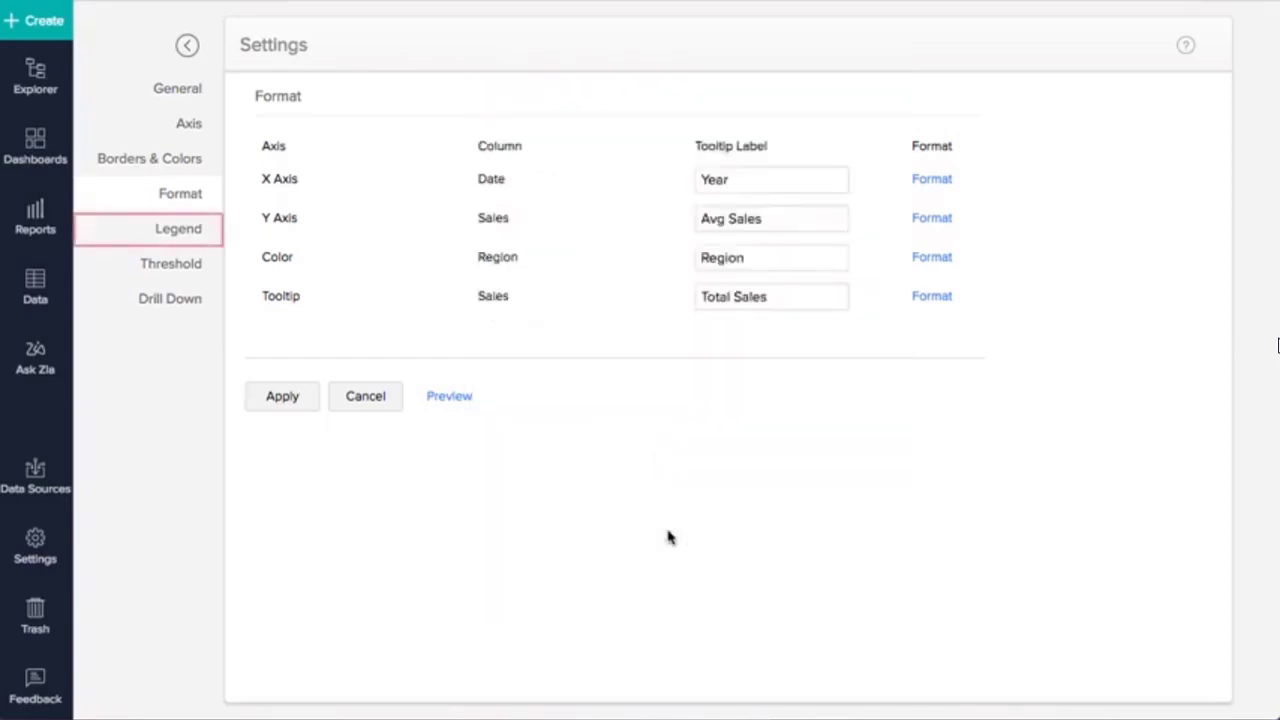
Step: Bring up the chart's Legend settings
left_click(181, 236)
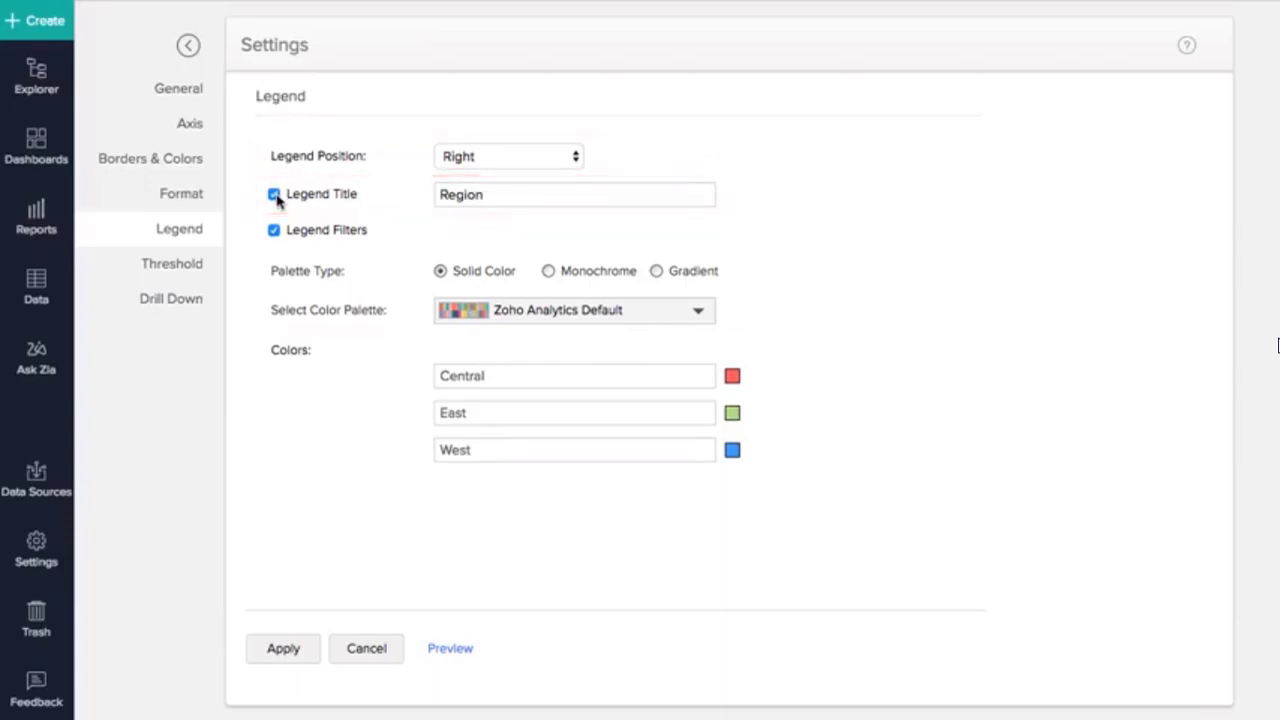
Step: Move the chart legend to Bottom Center
left_click(470, 156)
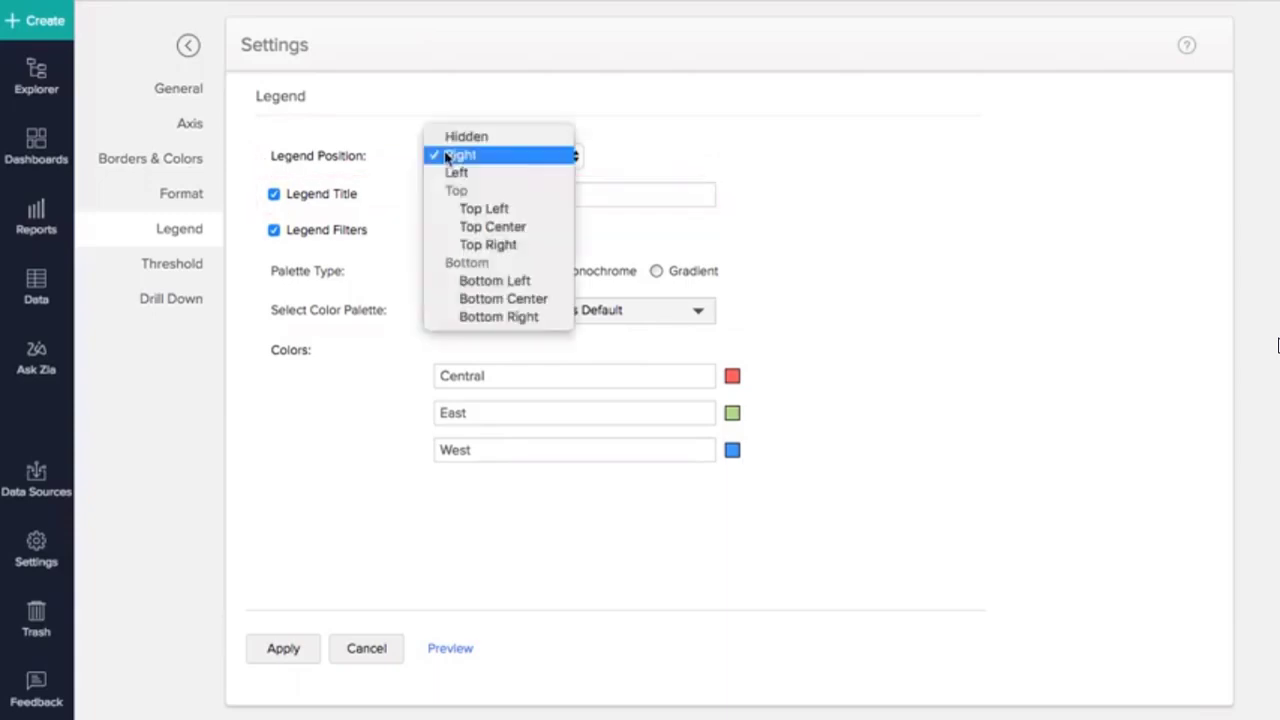
left_click(493, 300)
left_click(484, 198)
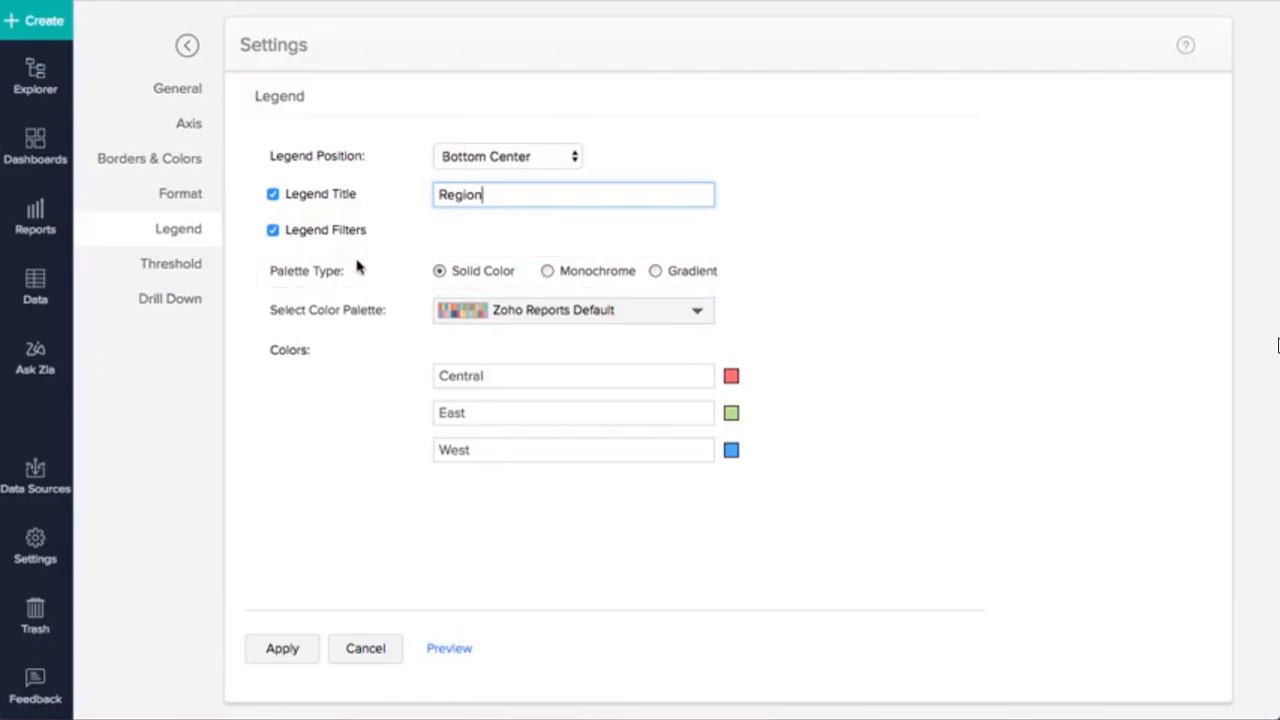
left_click(479, 311)
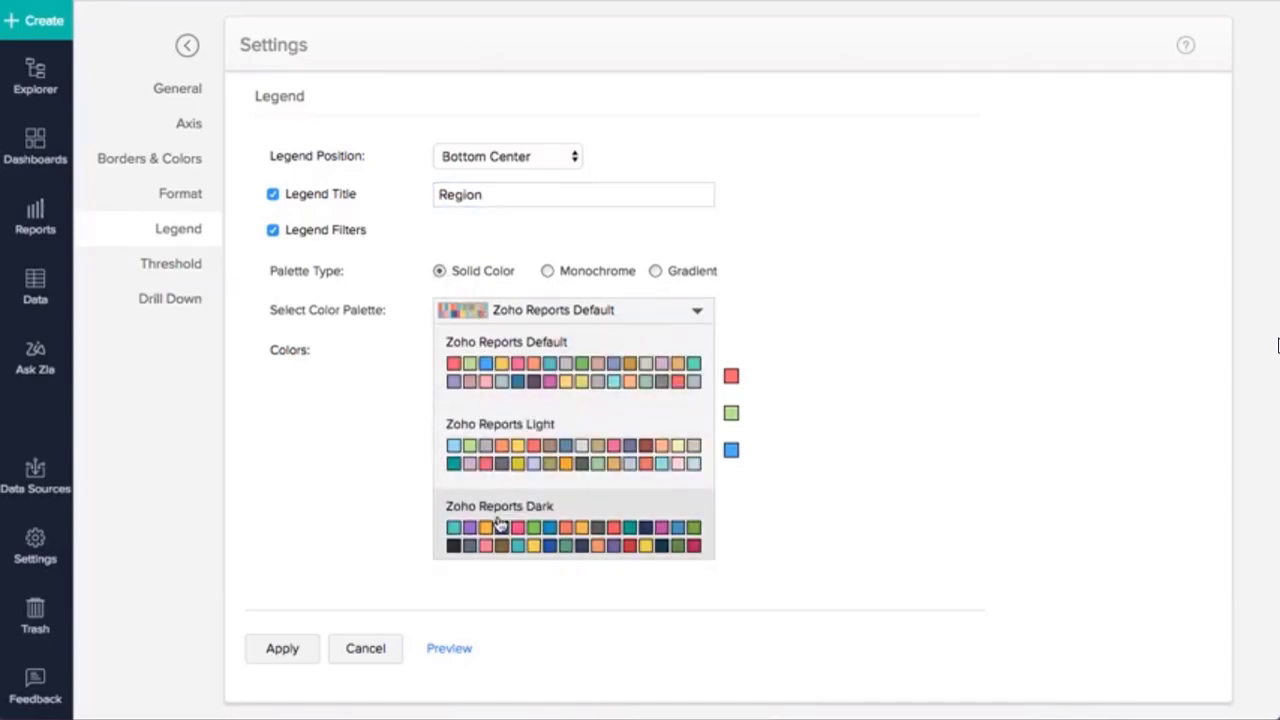
Step: Apply the Business colour palette and recolour West yellow (#DFDD70)
scroll(499, 524, "down", 1)
scroll(499, 524, "down", 4)
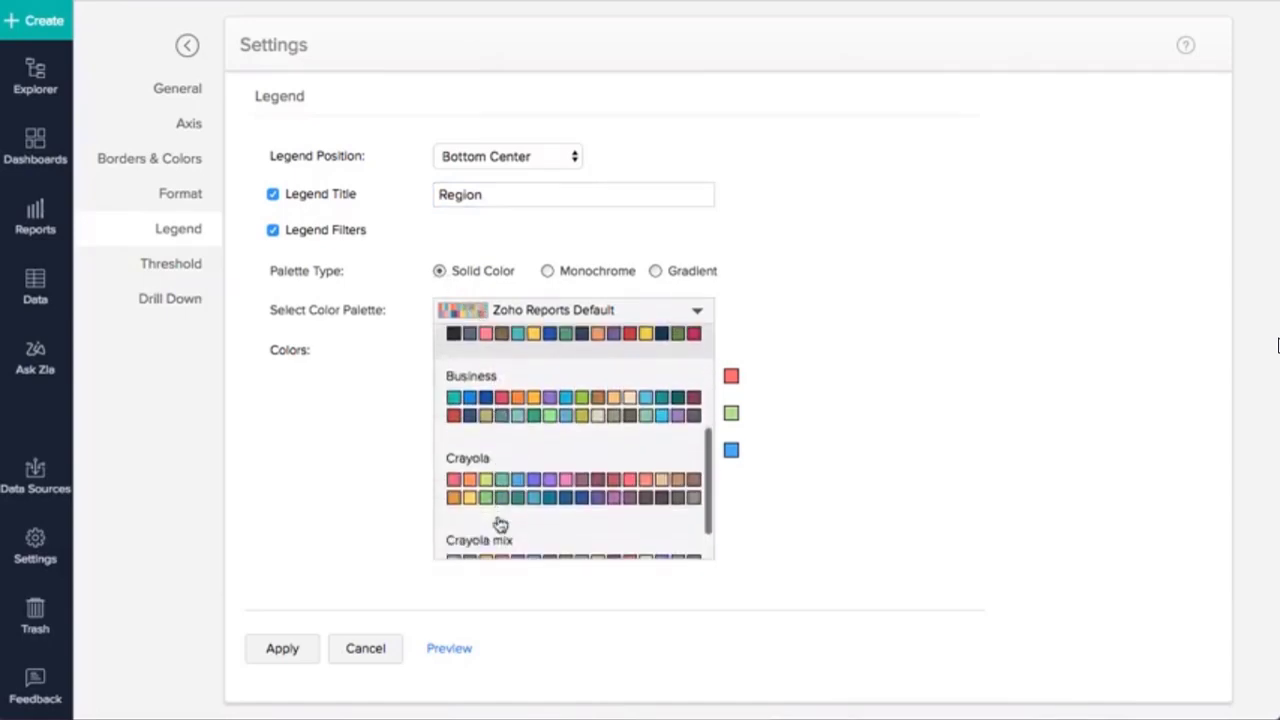
left_click(513, 414)
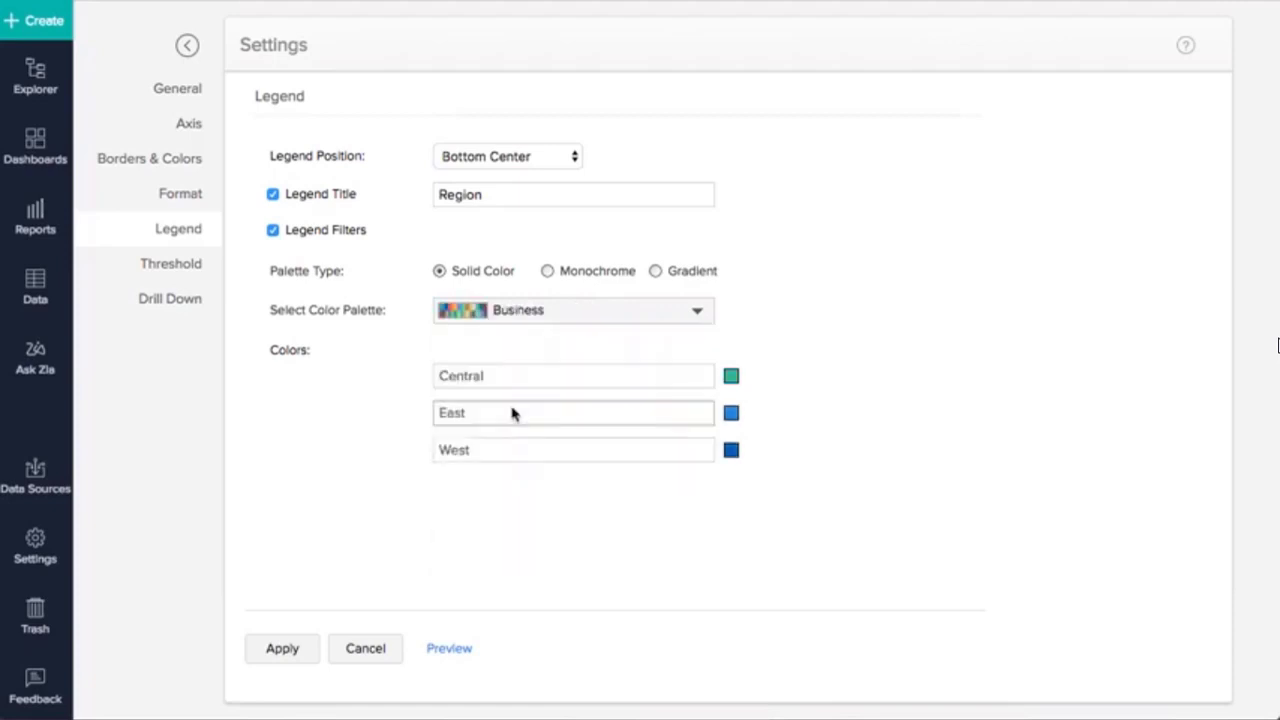
left_click(730, 451)
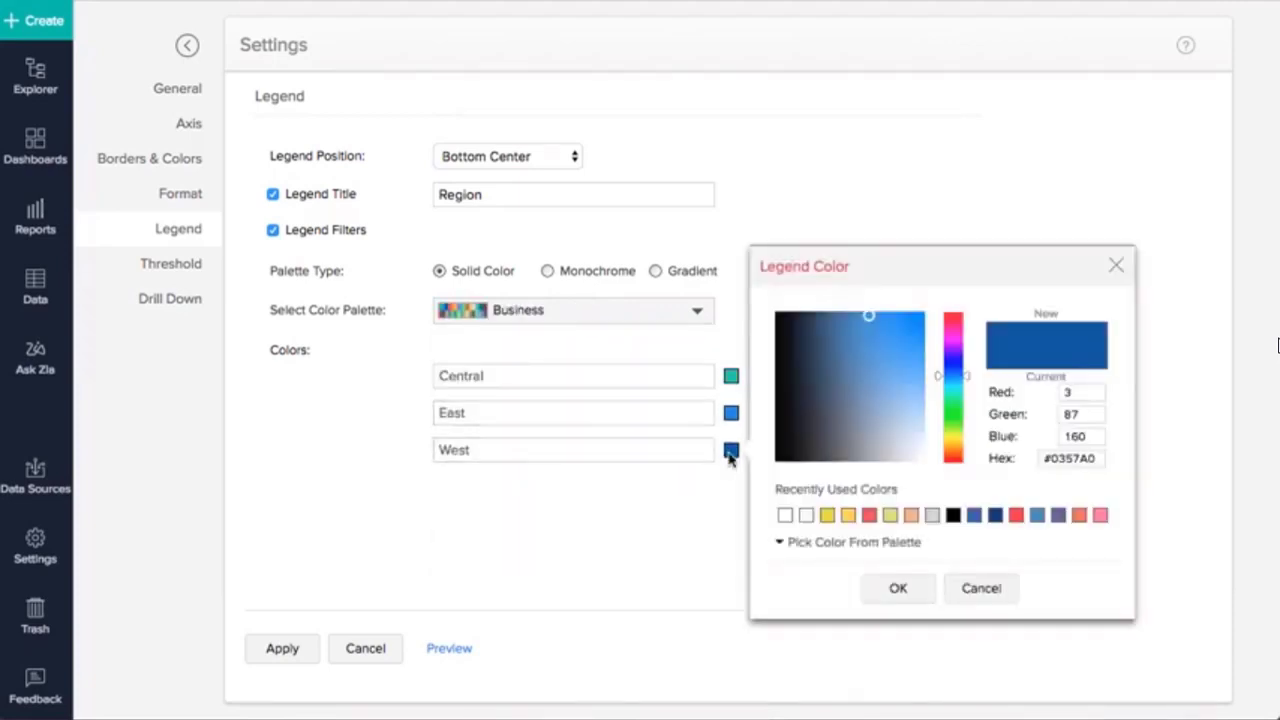
left_click(890, 516)
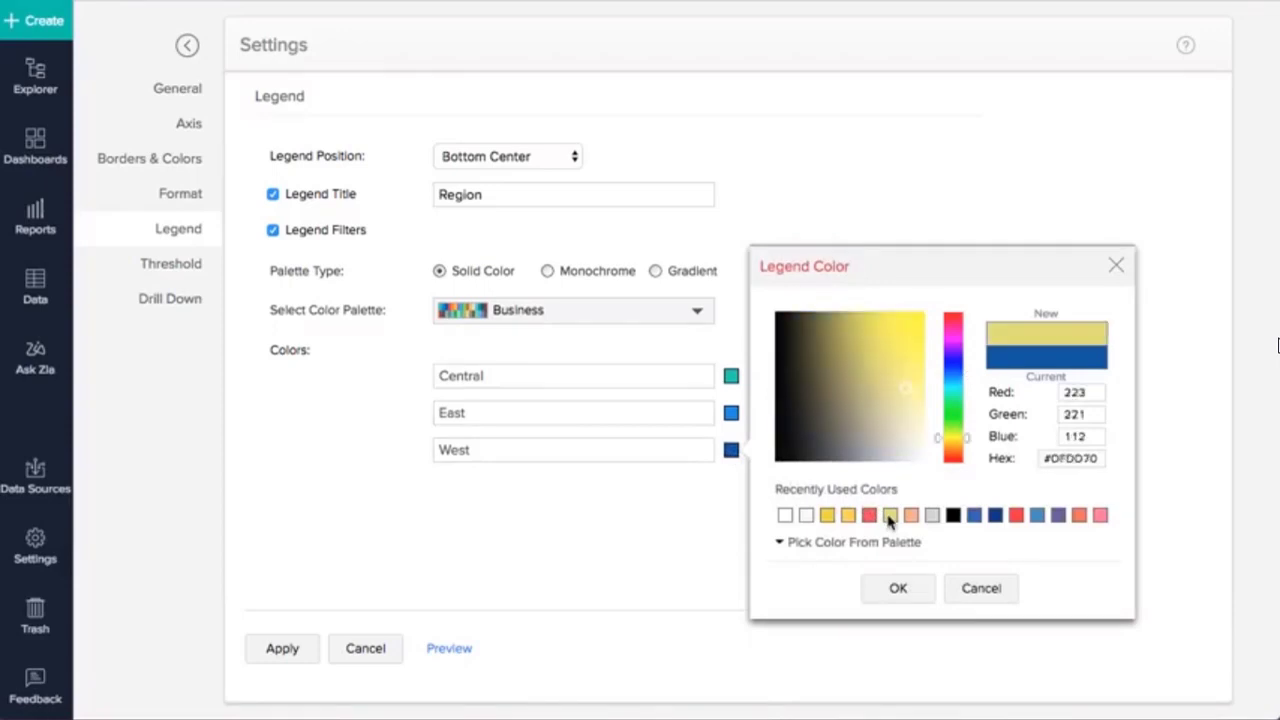
left_click(886, 593)
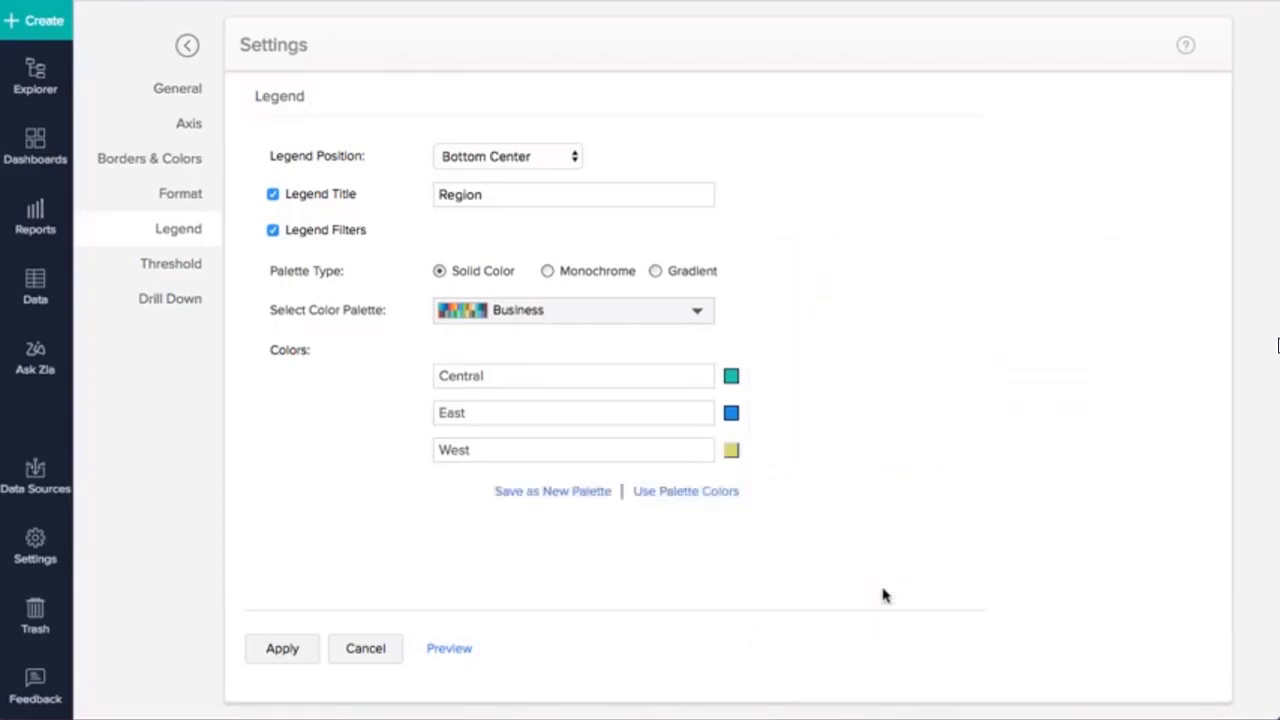
Step: Bring up the chart's Threshold settings
left_click(206, 272)
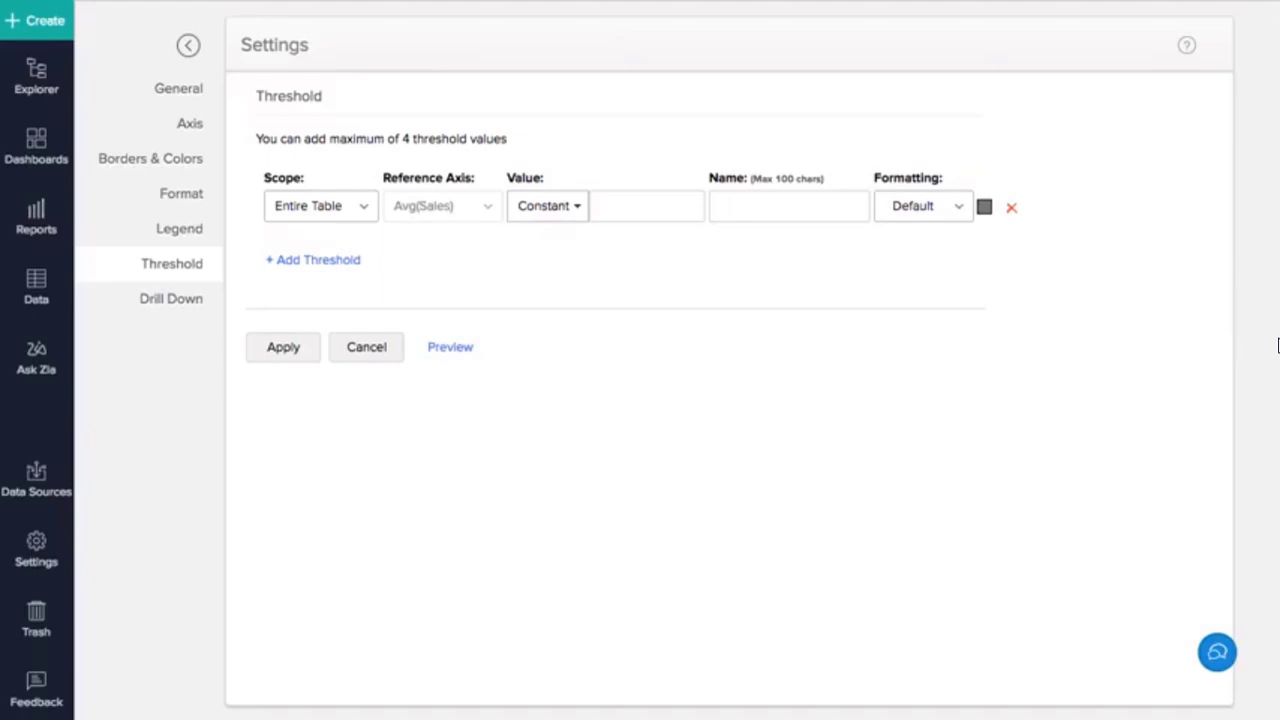
Step: Define a 'Sales Target' threshold on the Entire Table at a constant value of 2000
left_click(368, 208)
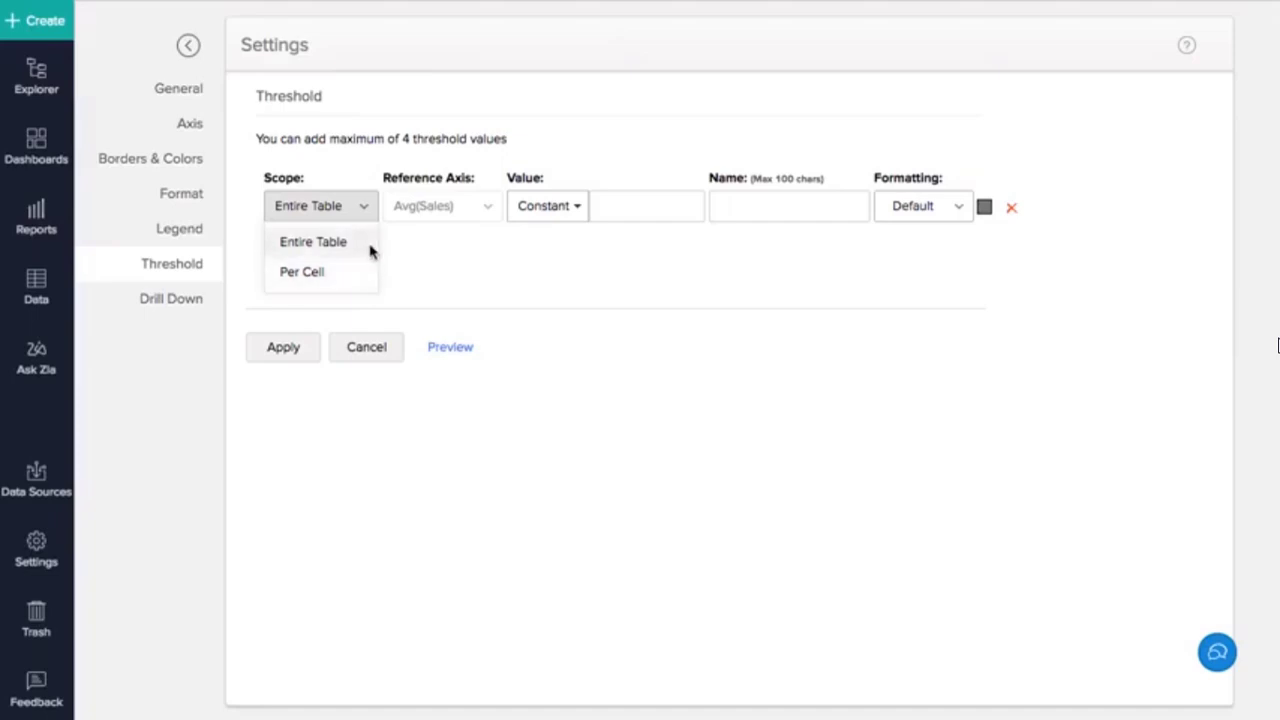
left_click(369, 251)
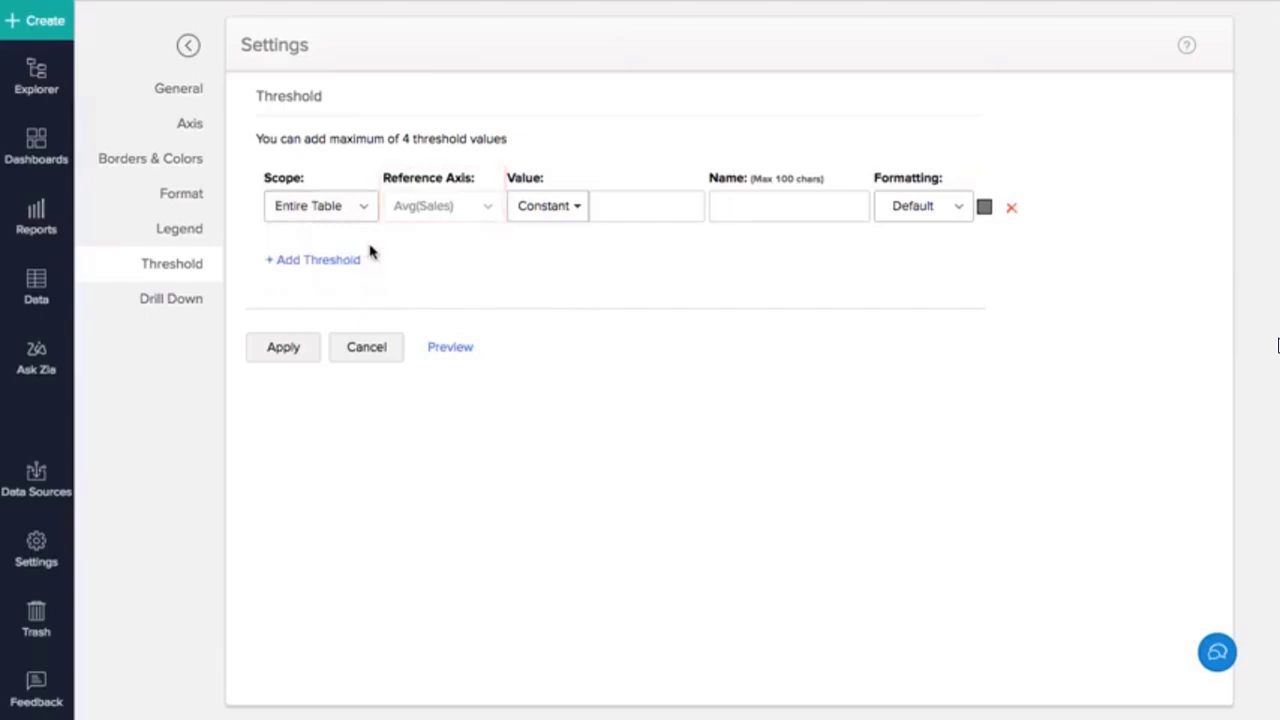
left_click(582, 214)
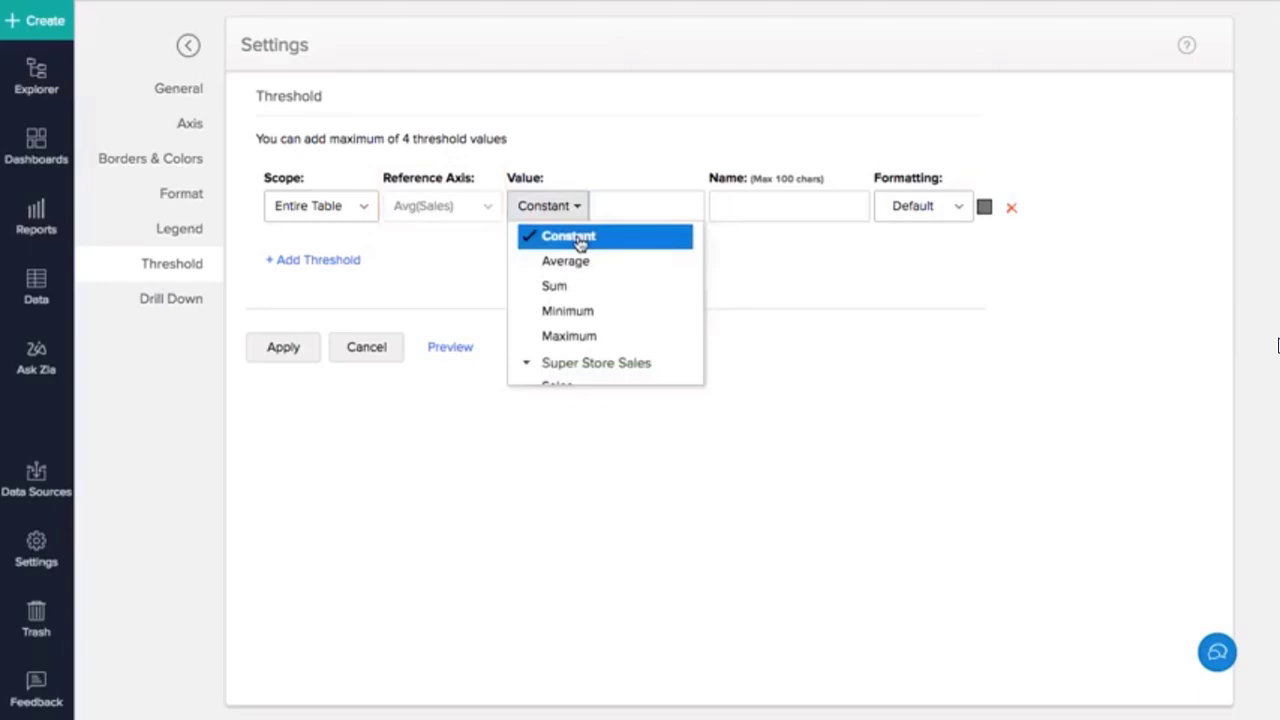
left_click(580, 238)
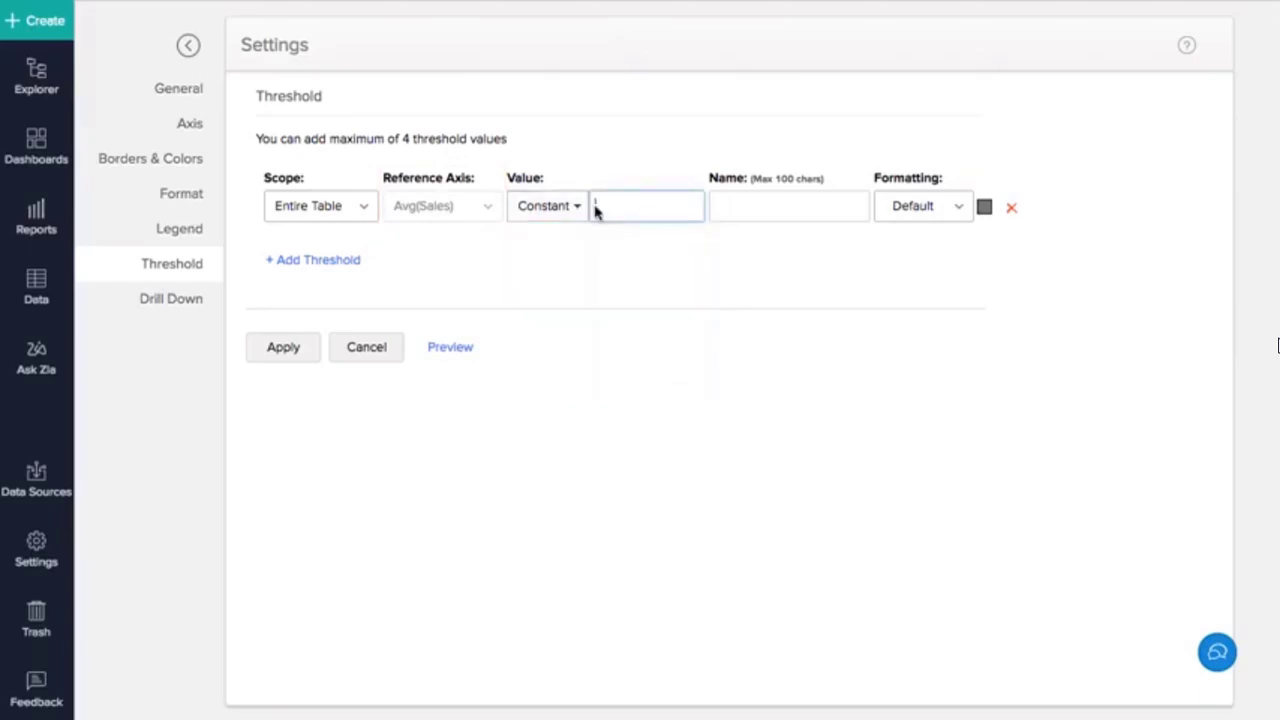
type("2000")
key("Tab")
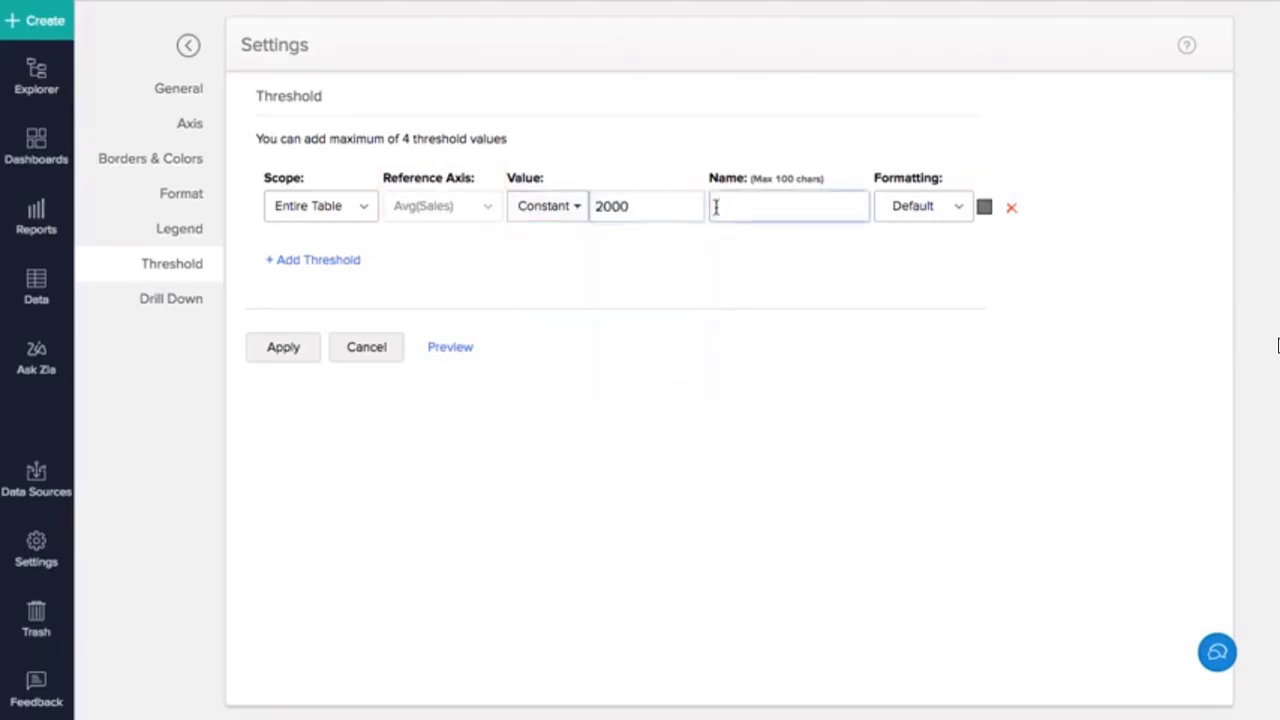
type("Sales Target")
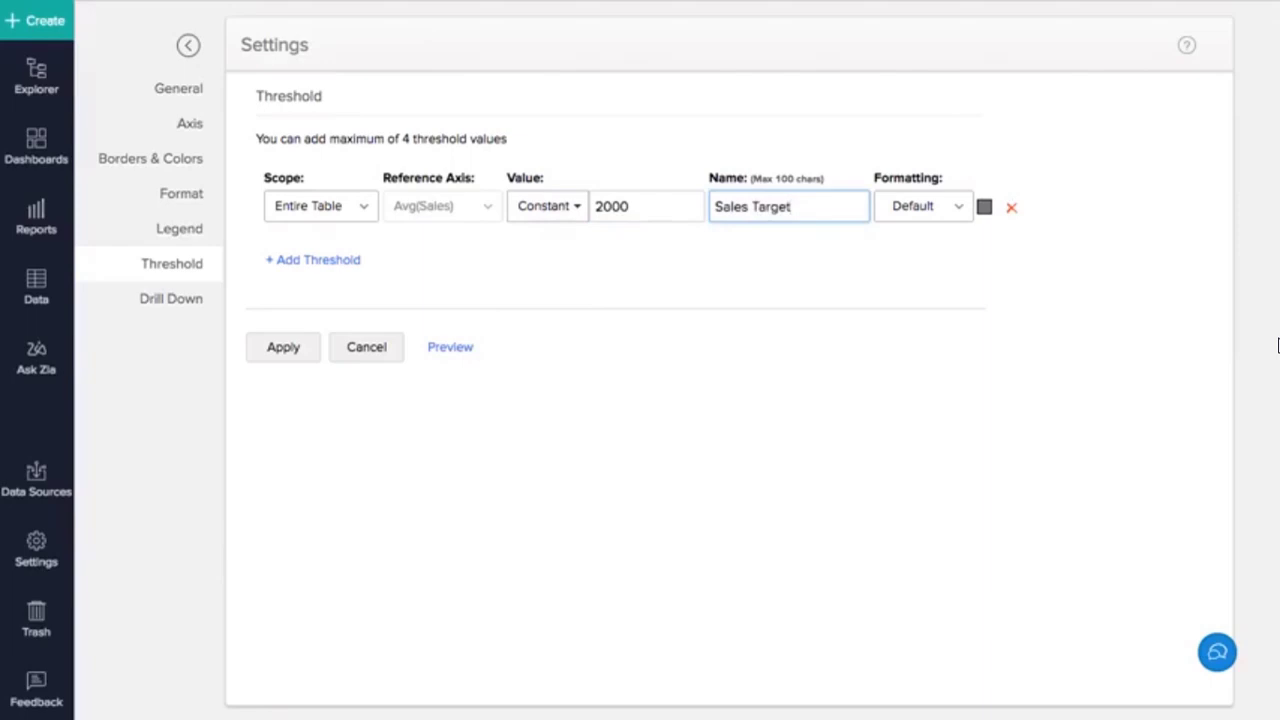
Step: Keep default formatting, colour the threshold line red, and preview the chart
left_click(923, 207)
left_click(954, 242)
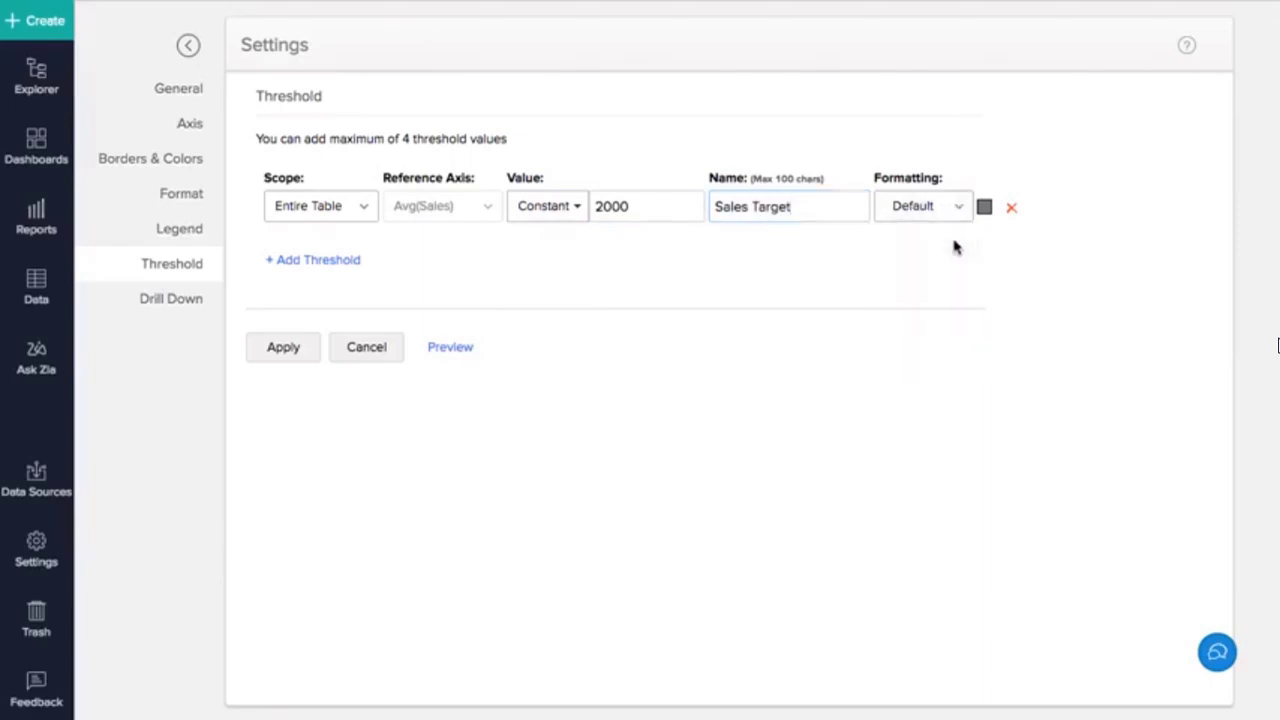
left_click(985, 207)
left_click(870, 298)
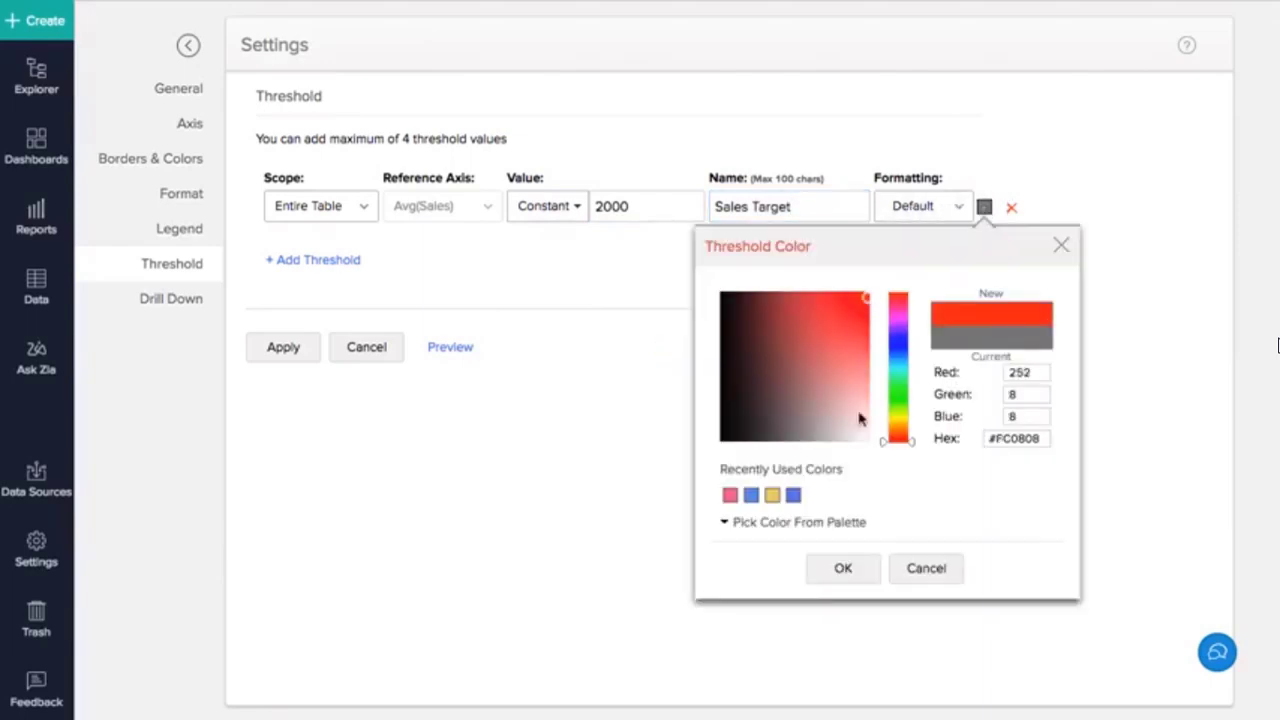
left_click(846, 567)
left_click(462, 350)
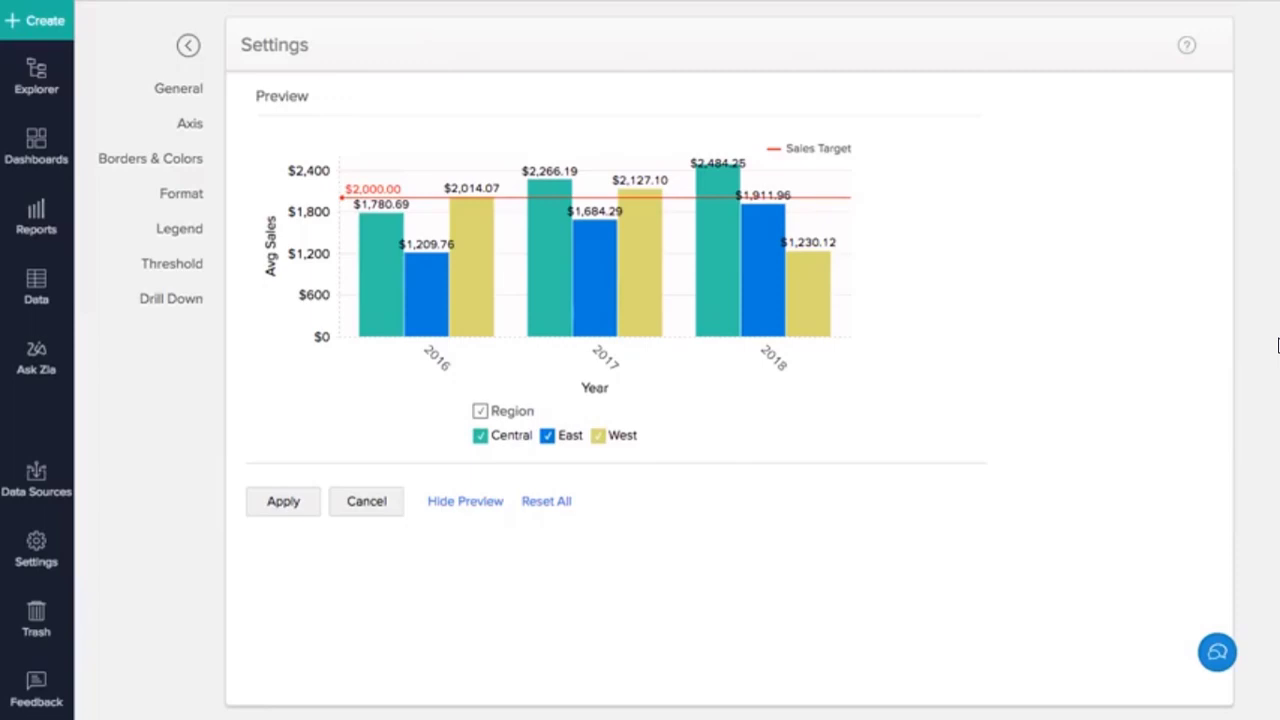
Step: Close the chart preview and bring up the Drill Down settings
left_click(488, 502)
left_click(210, 310)
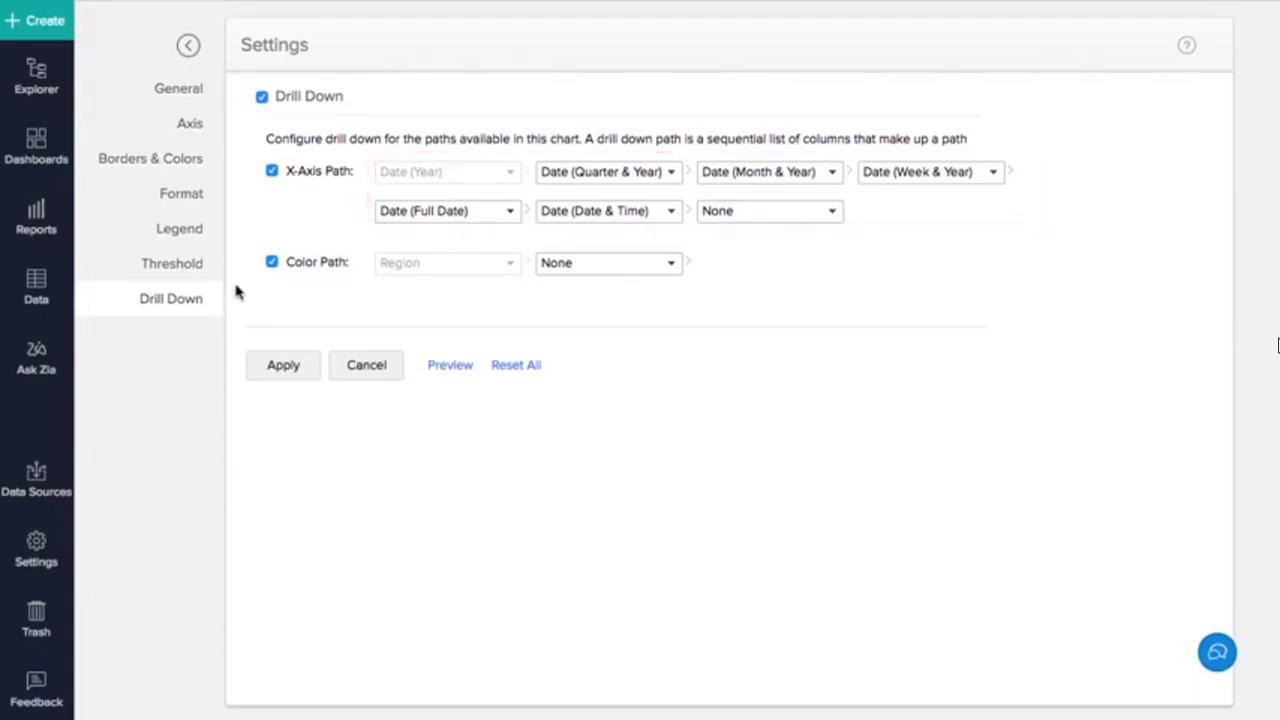
Step: Add Customer Name as the colour path level after Region
left_click(570, 266)
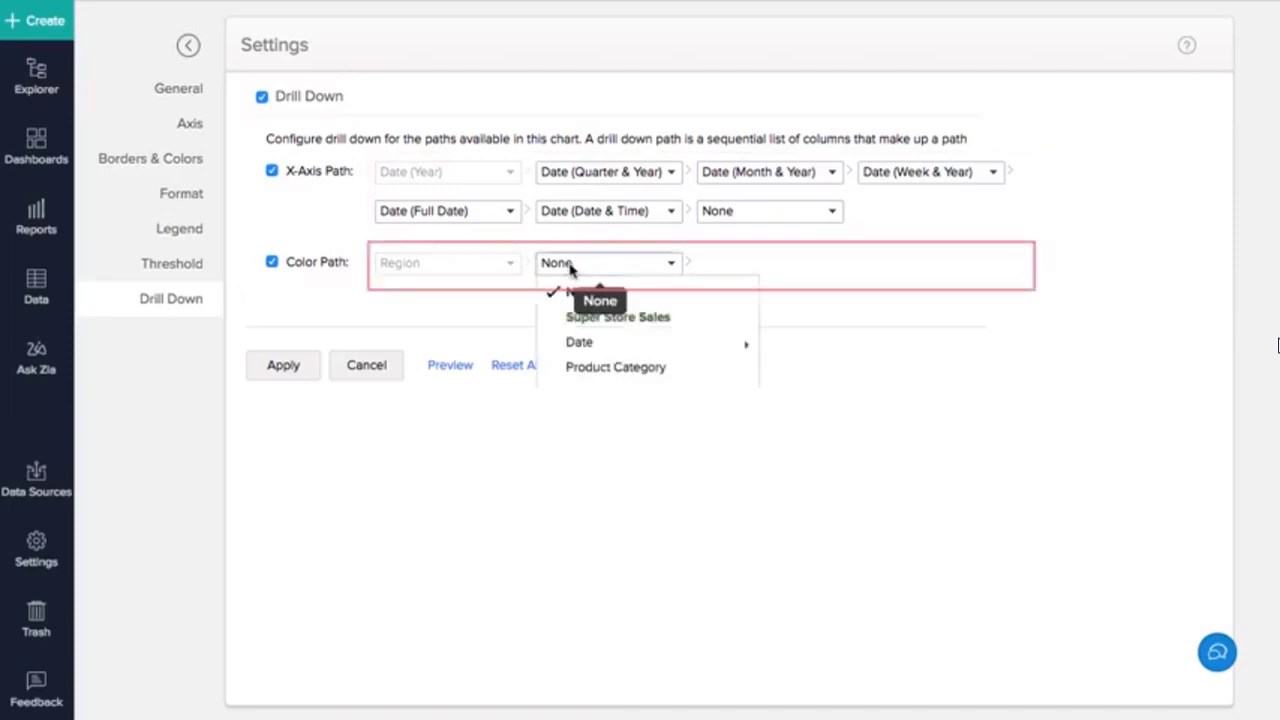
left_click(608, 418)
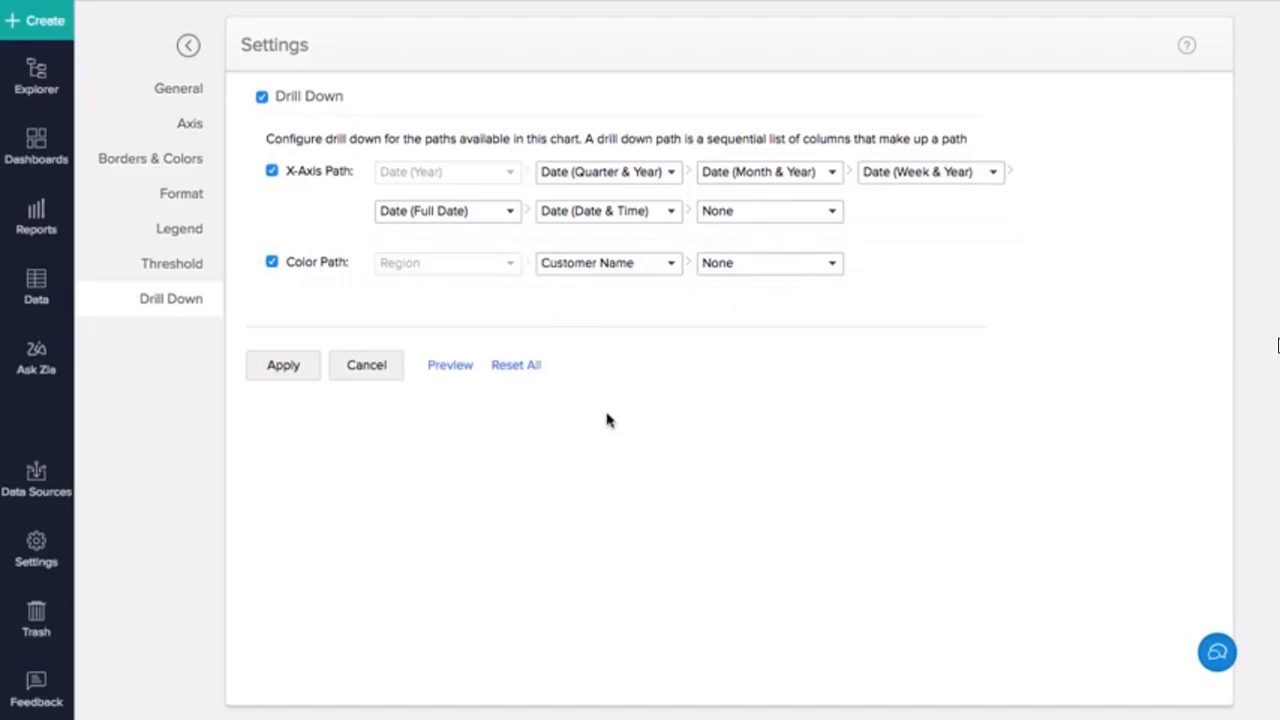
Step: Apply the settings, drill the 2016 West bar into Customer Name, then return to All
left_click(283, 366)
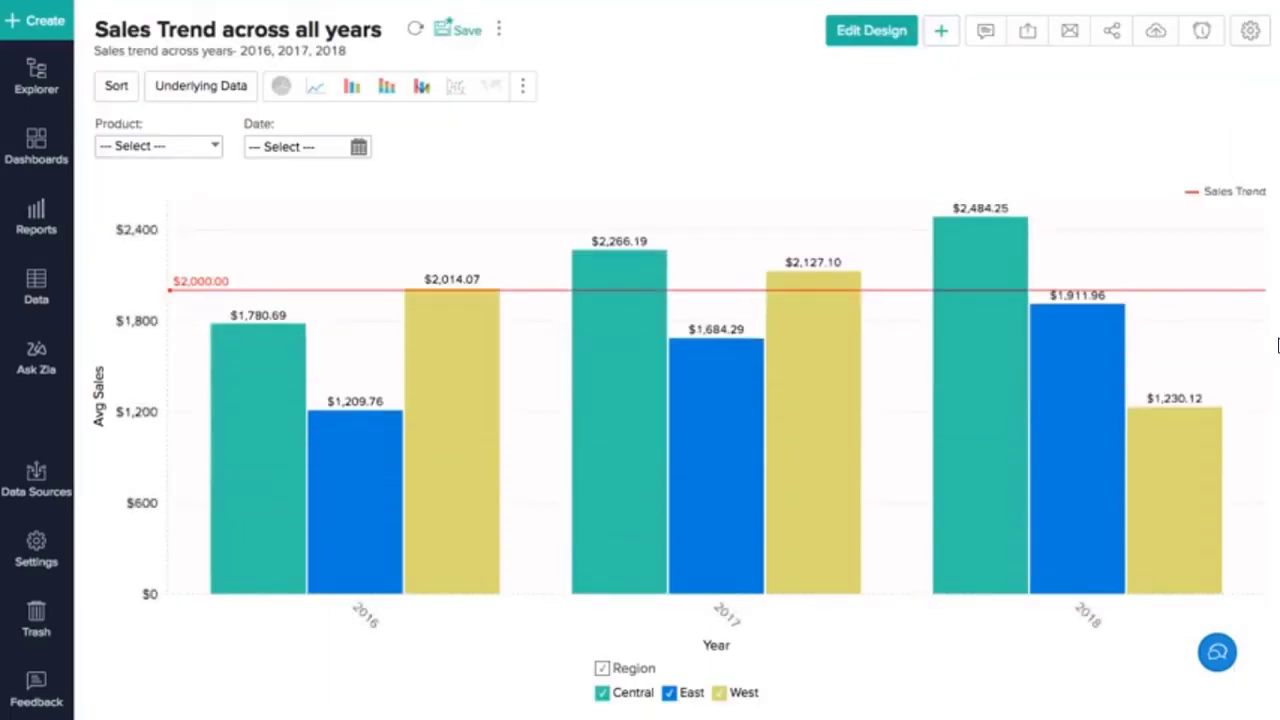
left_click(486, 507)
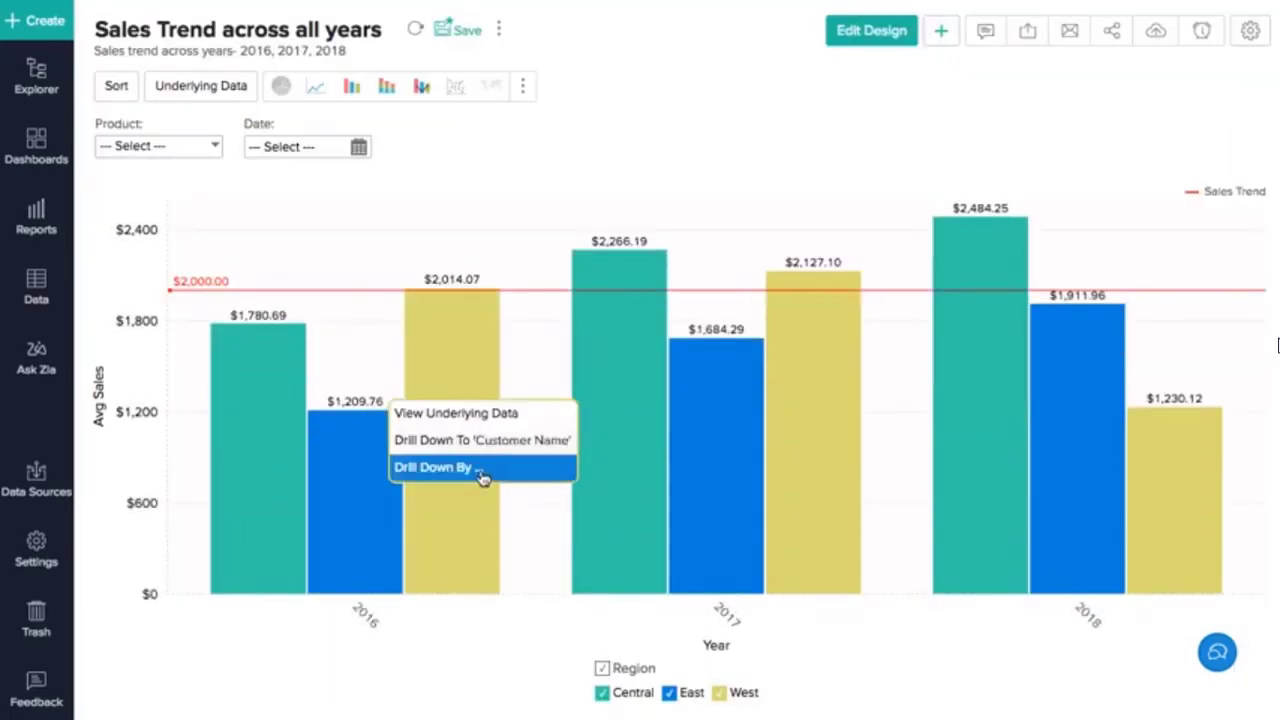
left_click(487, 452)
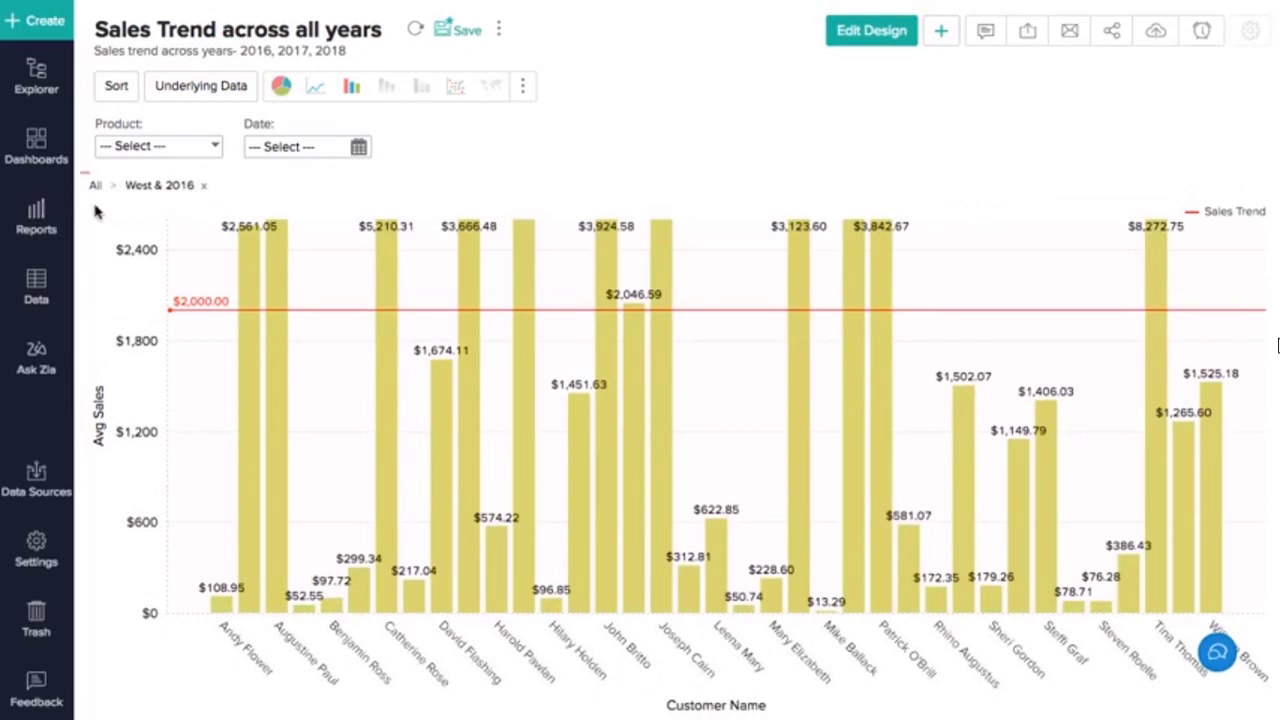
left_click(95, 186)
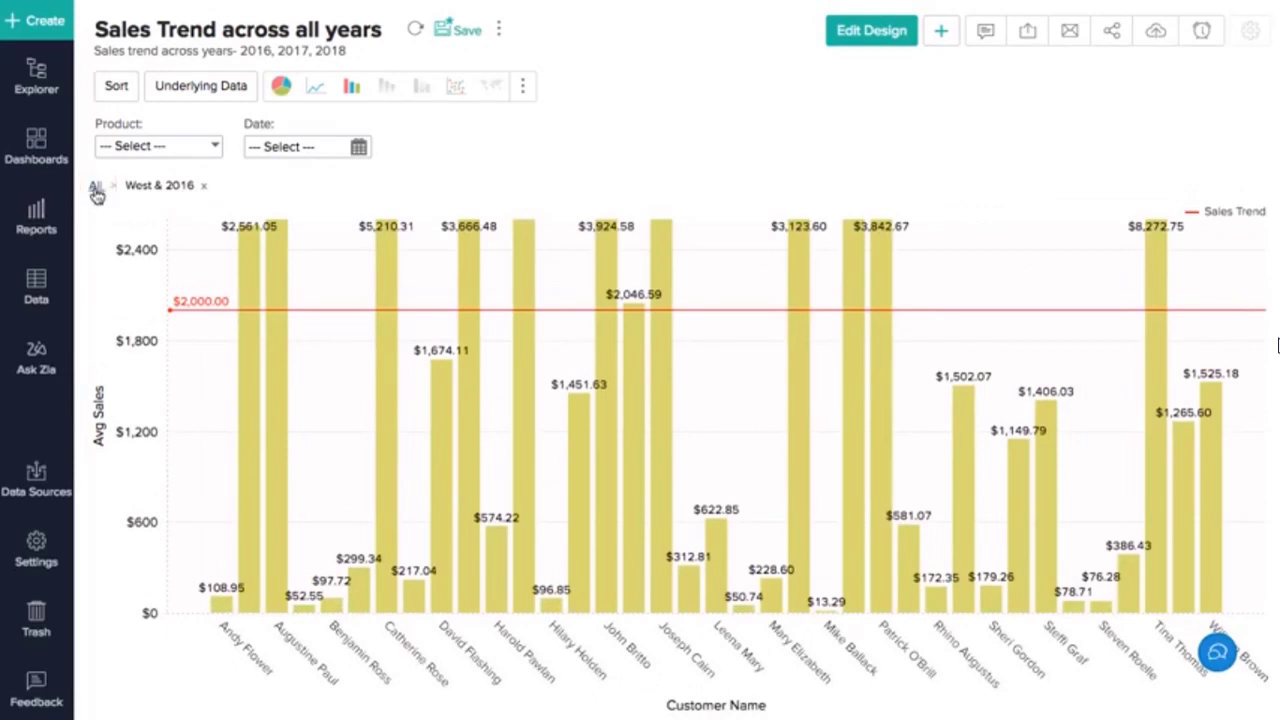